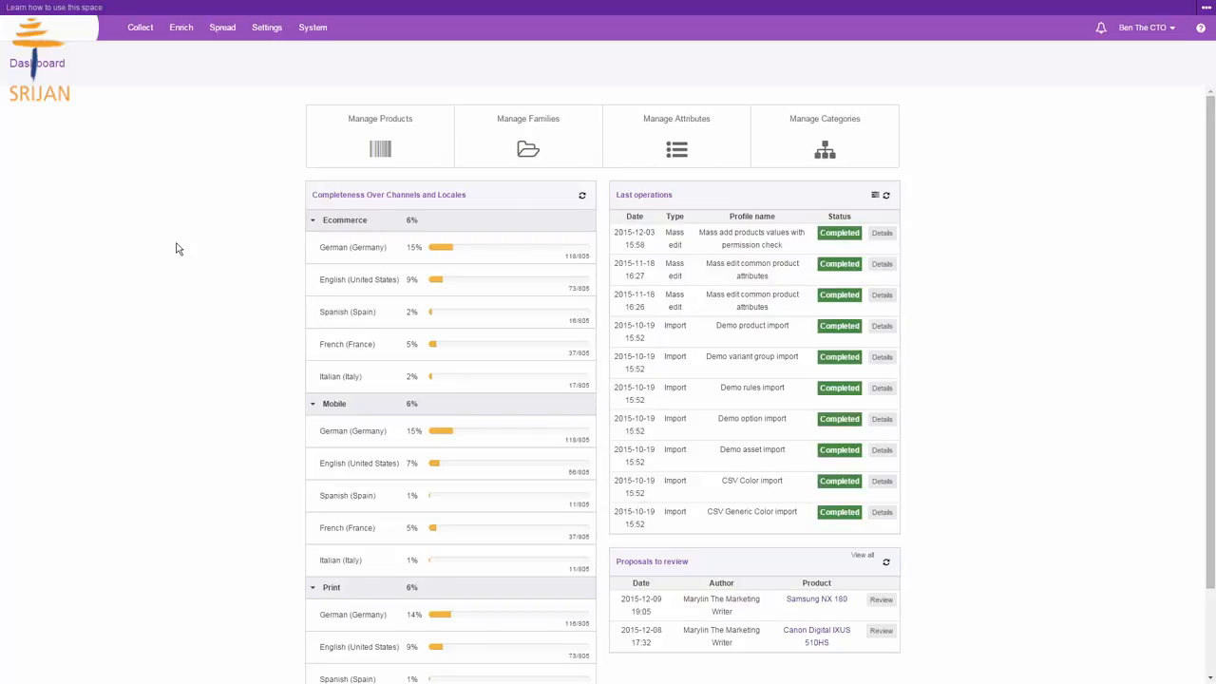
Step: Open the users list under user management and start creating a new user
mouse_move(312, 28)
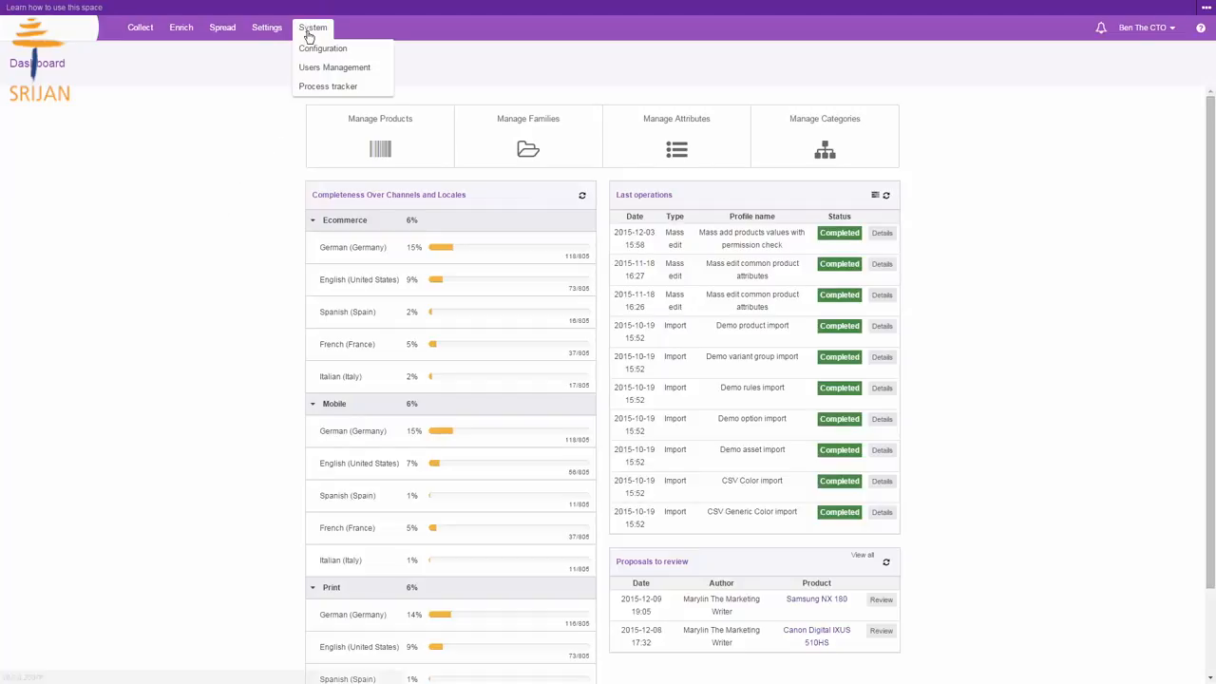
mouse_move(336, 71)
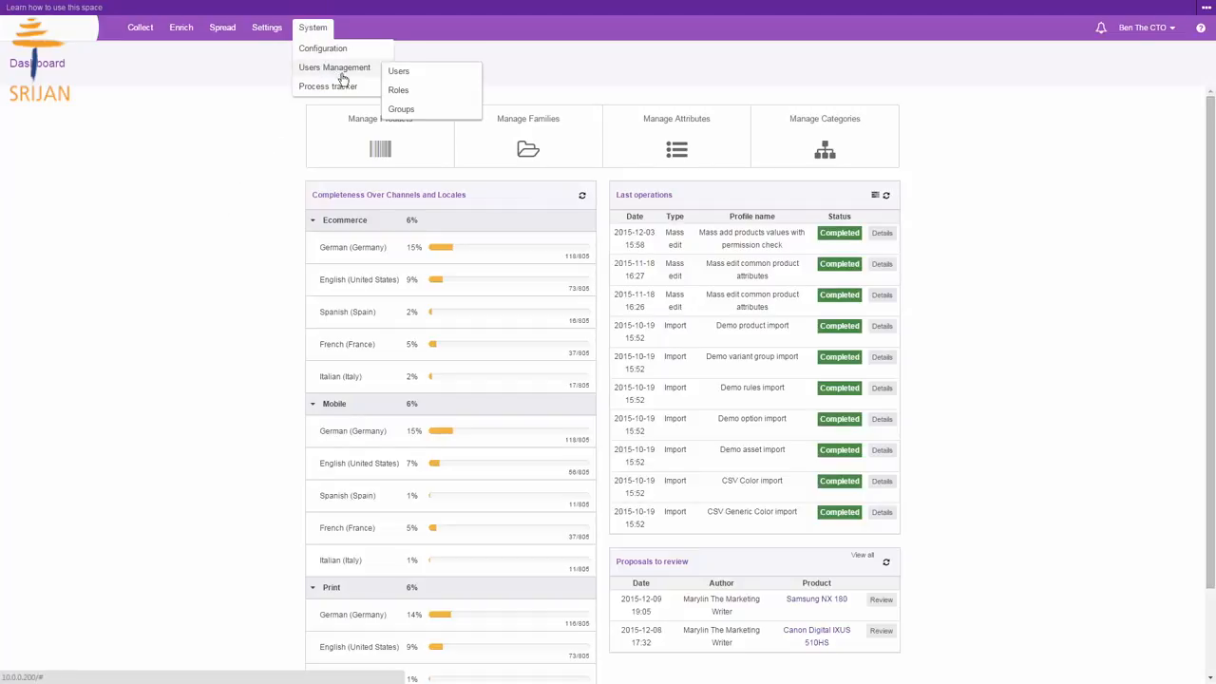
left_click(392, 73)
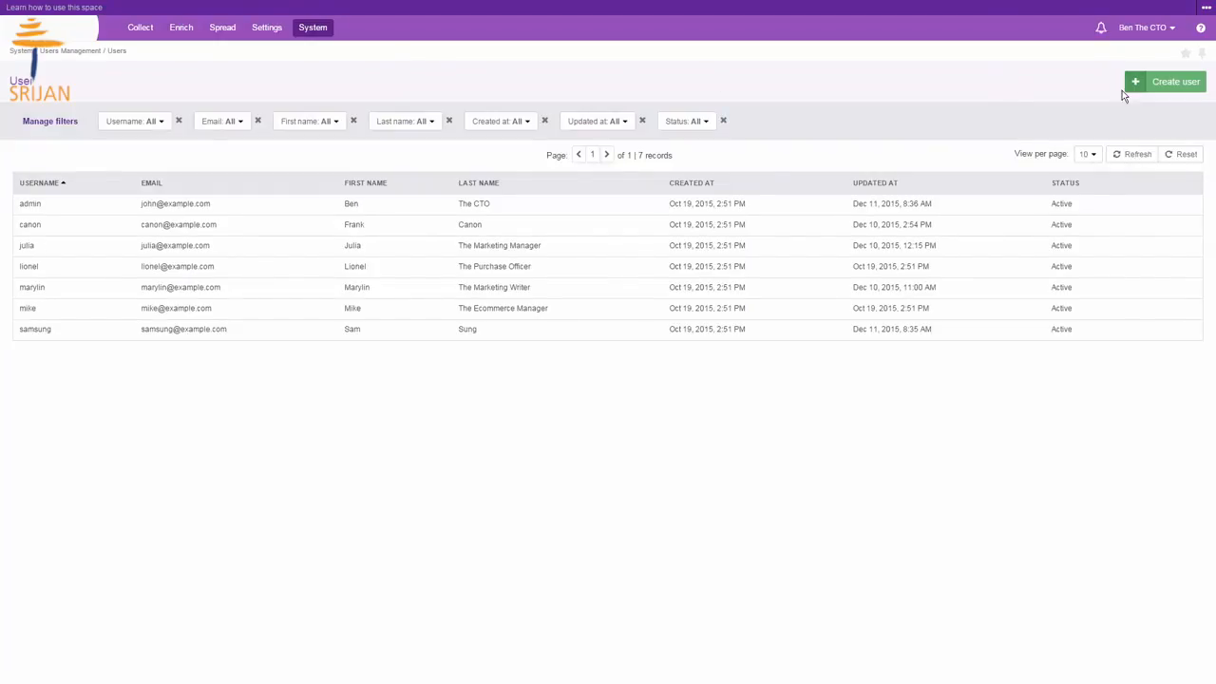
left_click(1140, 87)
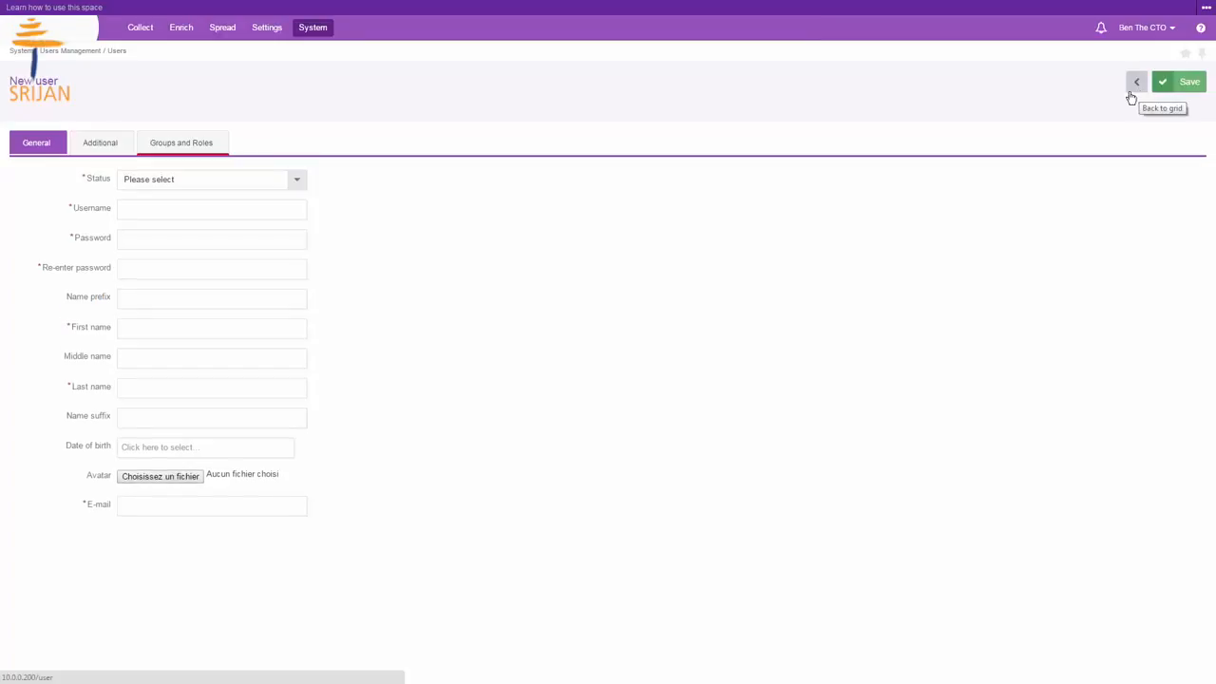
Step: Set the new user's status to Active, fill in the username, and enter the account password and its confirmation
left_click(152, 182)
left_click(144, 236)
left_click(135, 209)
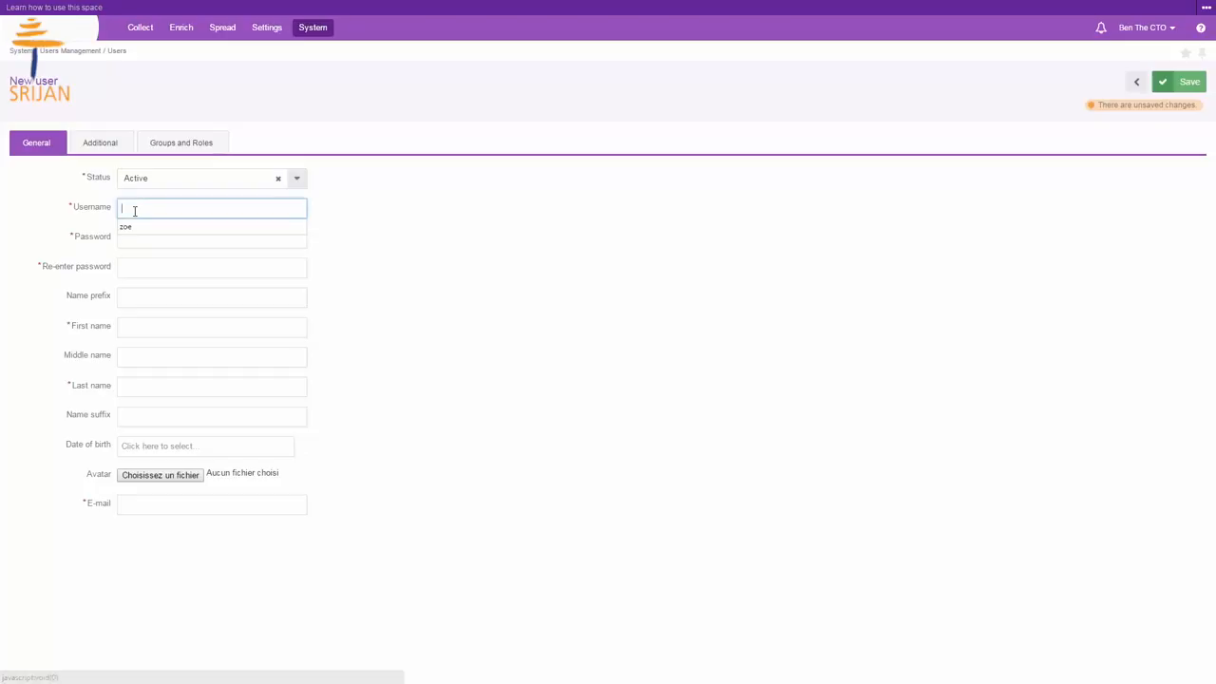
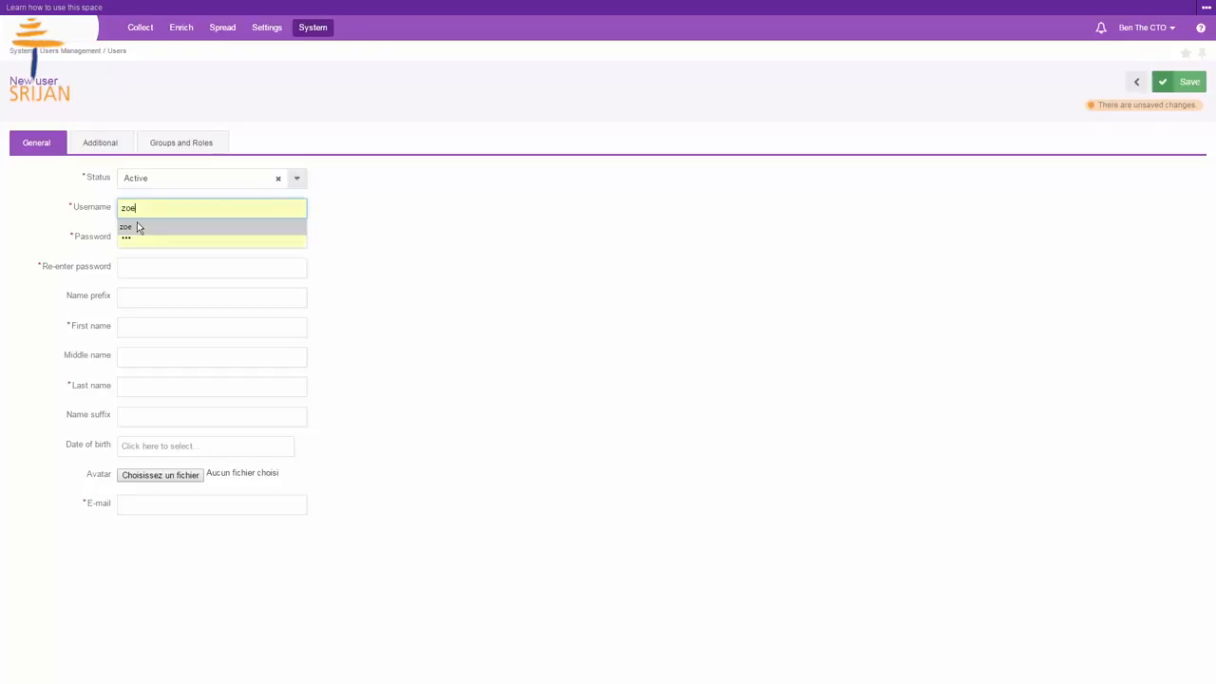
left_click(136, 226)
left_click(141, 275)
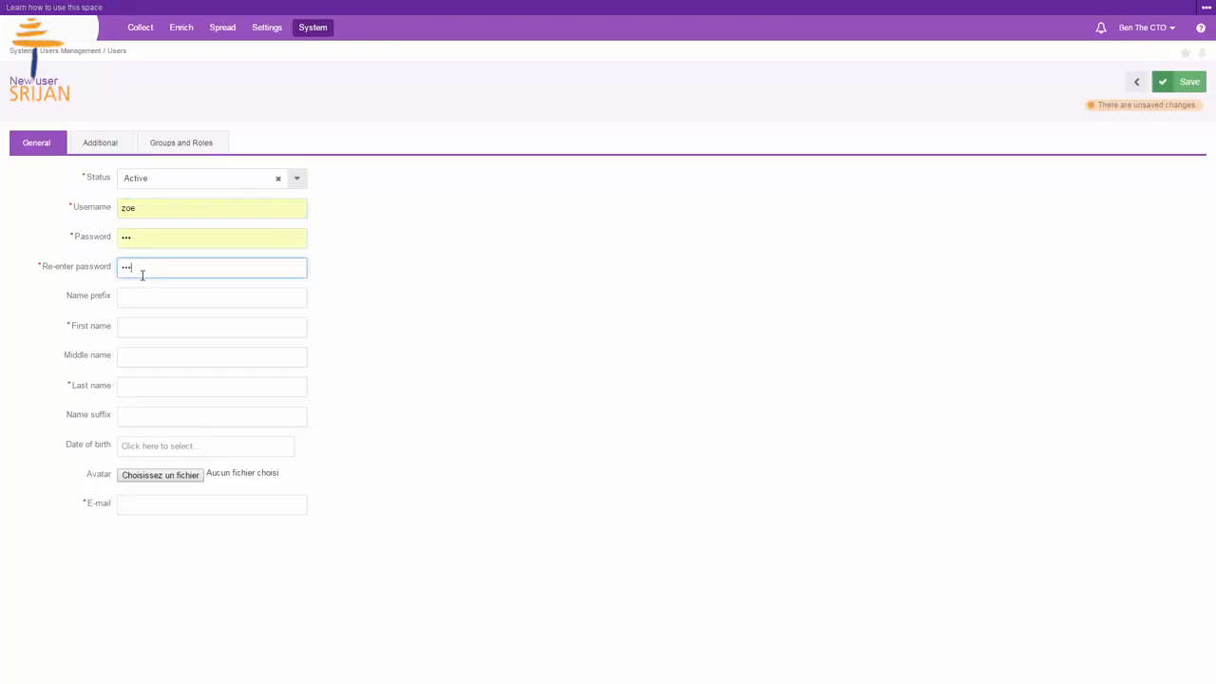
Step: Enter the user's first name and last name
left_click(134, 325)
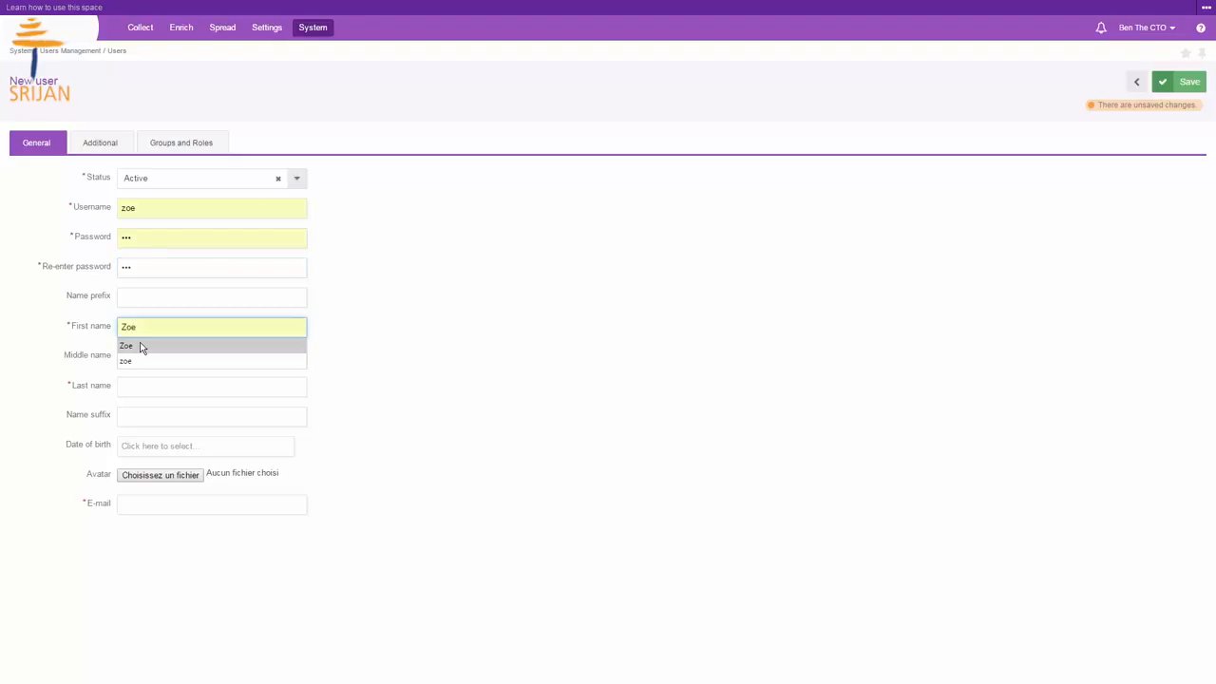
left_click(138, 347)
left_click(136, 389)
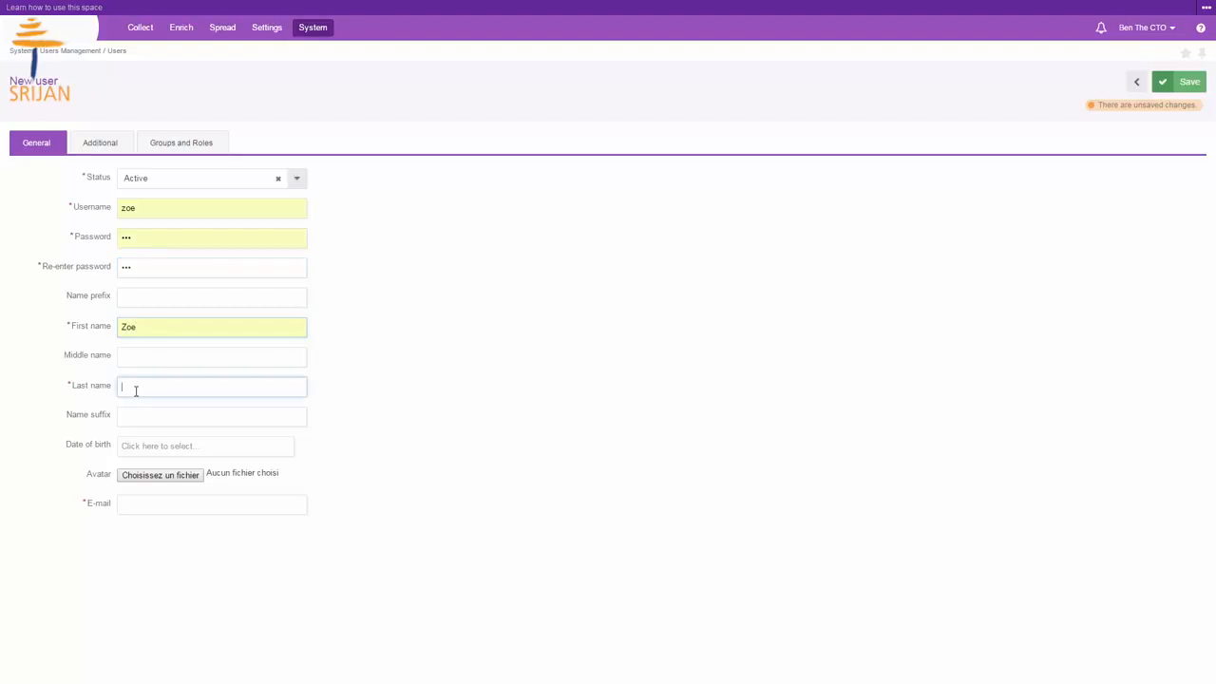
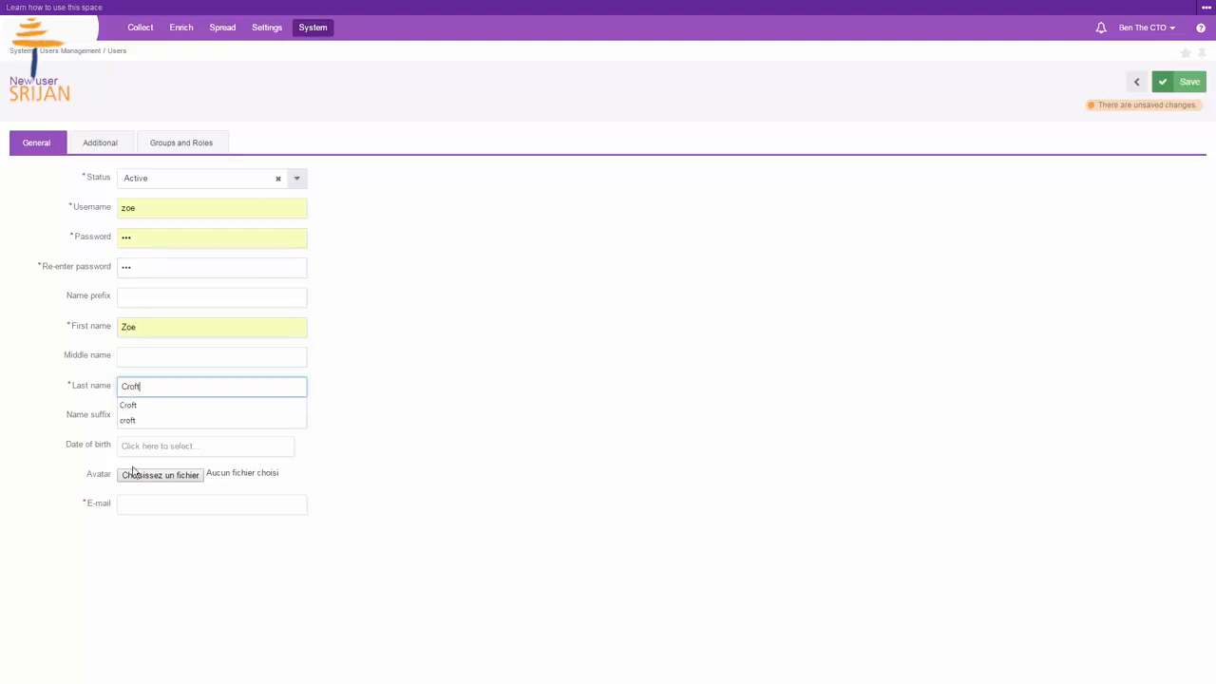
Step: Fill in the user's e-mail address
left_click(146, 503)
type("zoe")
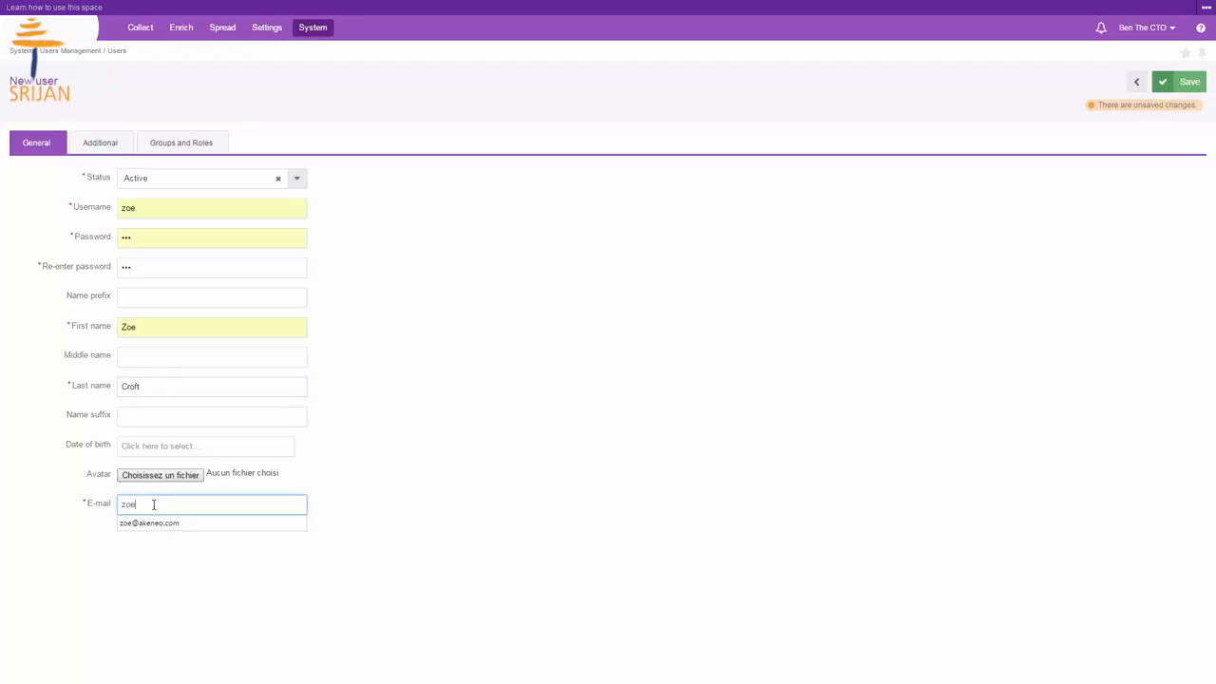
left_click(164, 524)
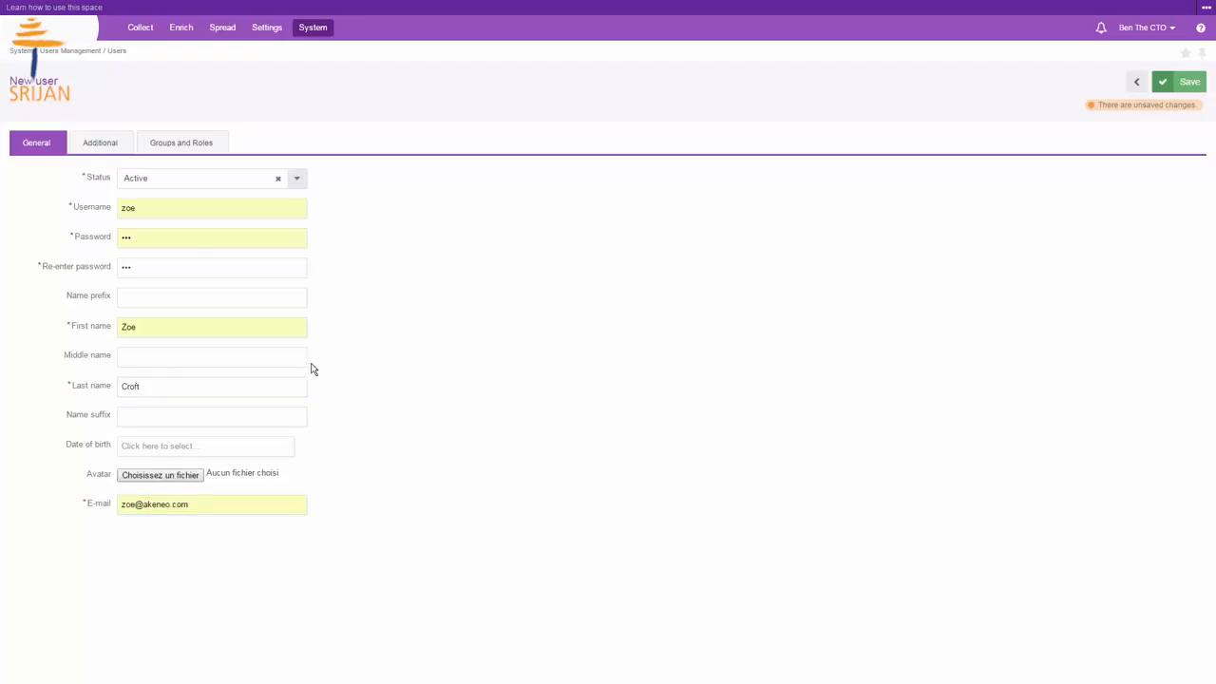
Step: Set the user's catalog locale to en_US in the additional settings
left_click(111, 144)
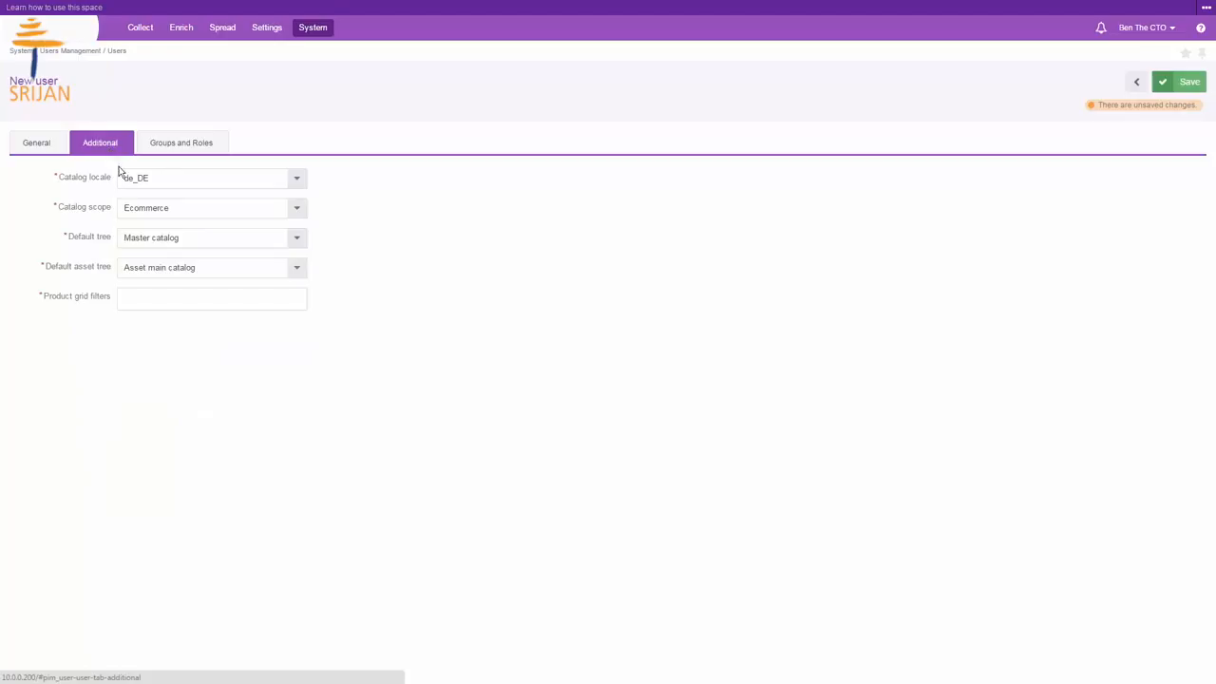
left_click(157, 185)
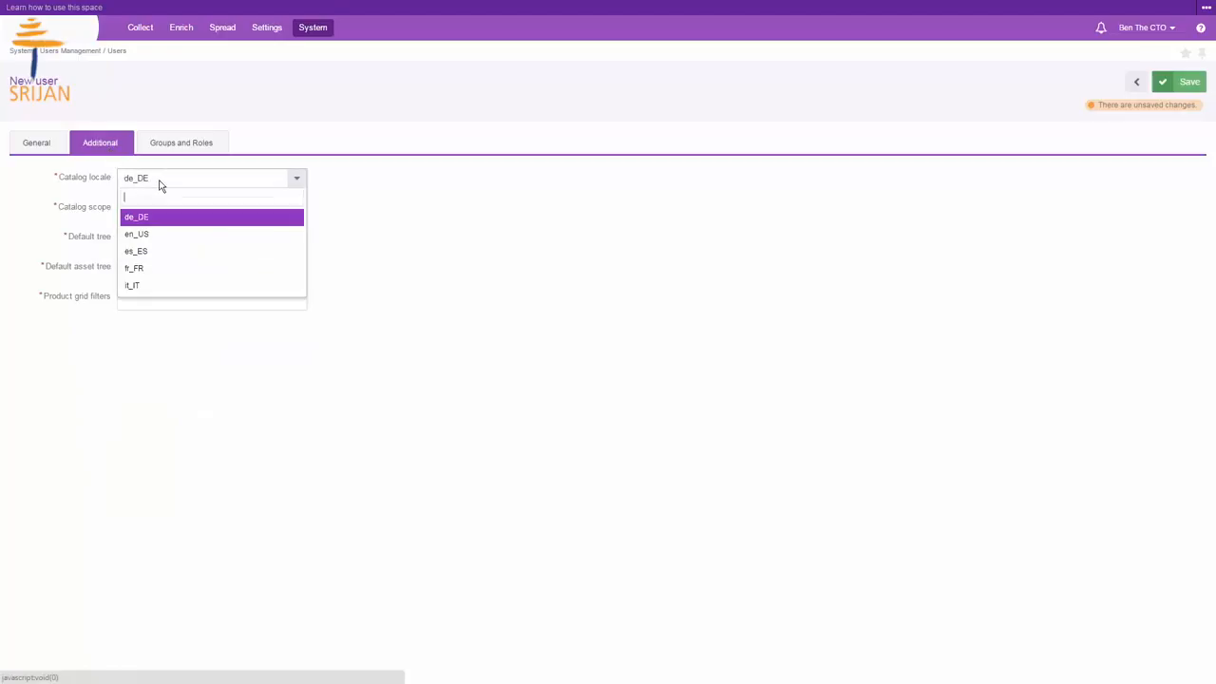
left_click(164, 234)
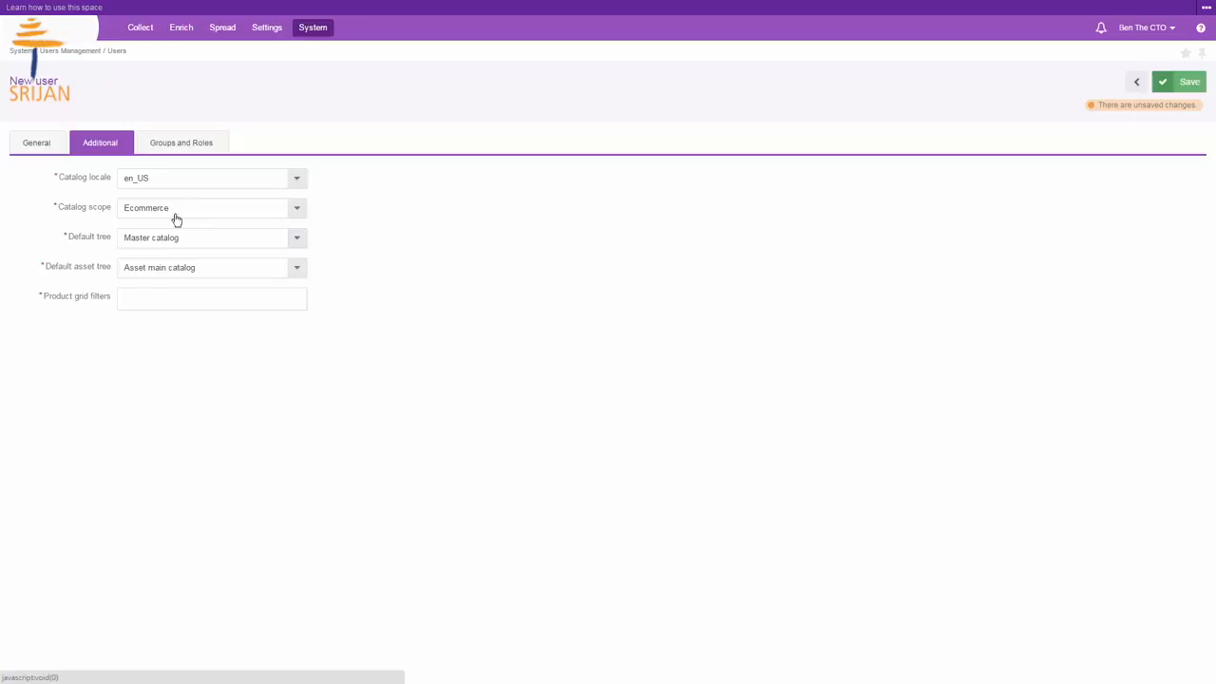
Step: Assign the user to the Marketing and User groups with the User role, and save the new user
left_click(171, 152)
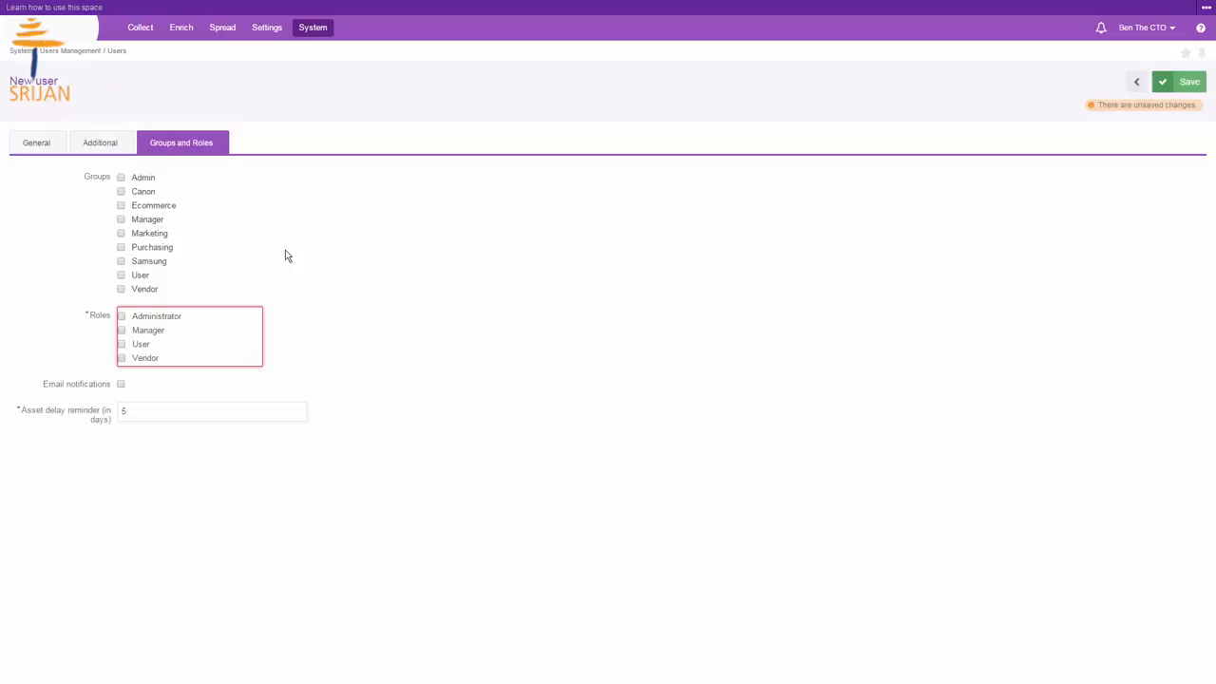
left_click(120, 233)
left_click(121, 276)
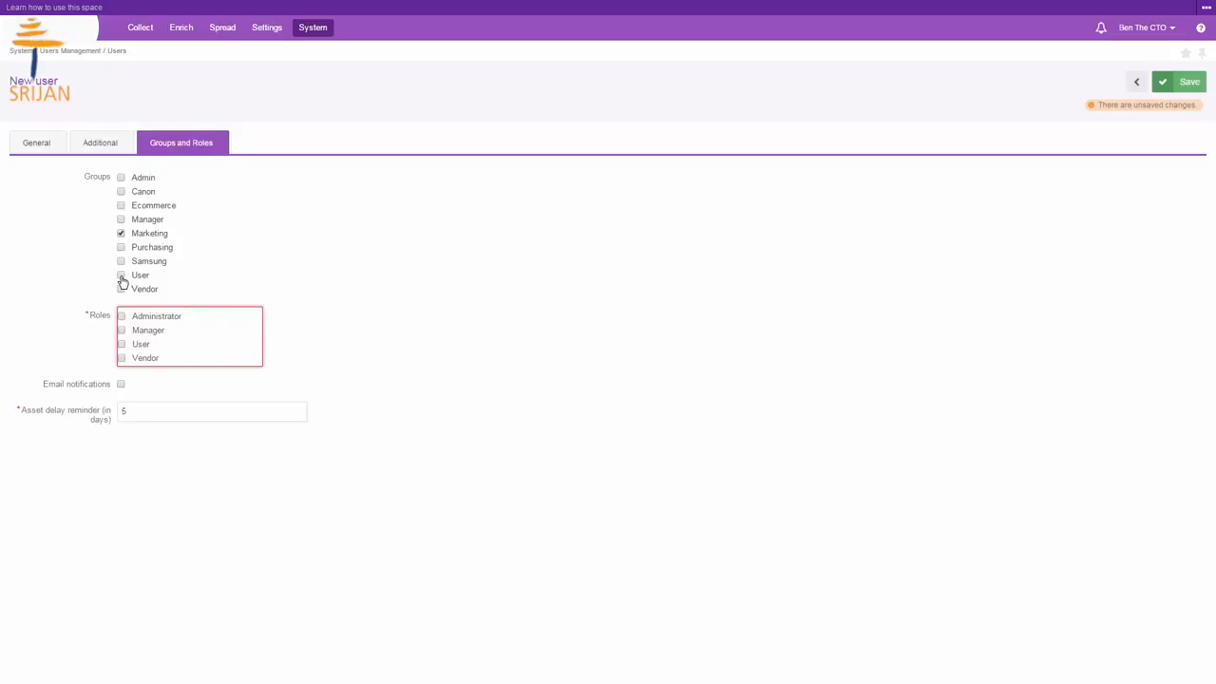
left_click(121, 342)
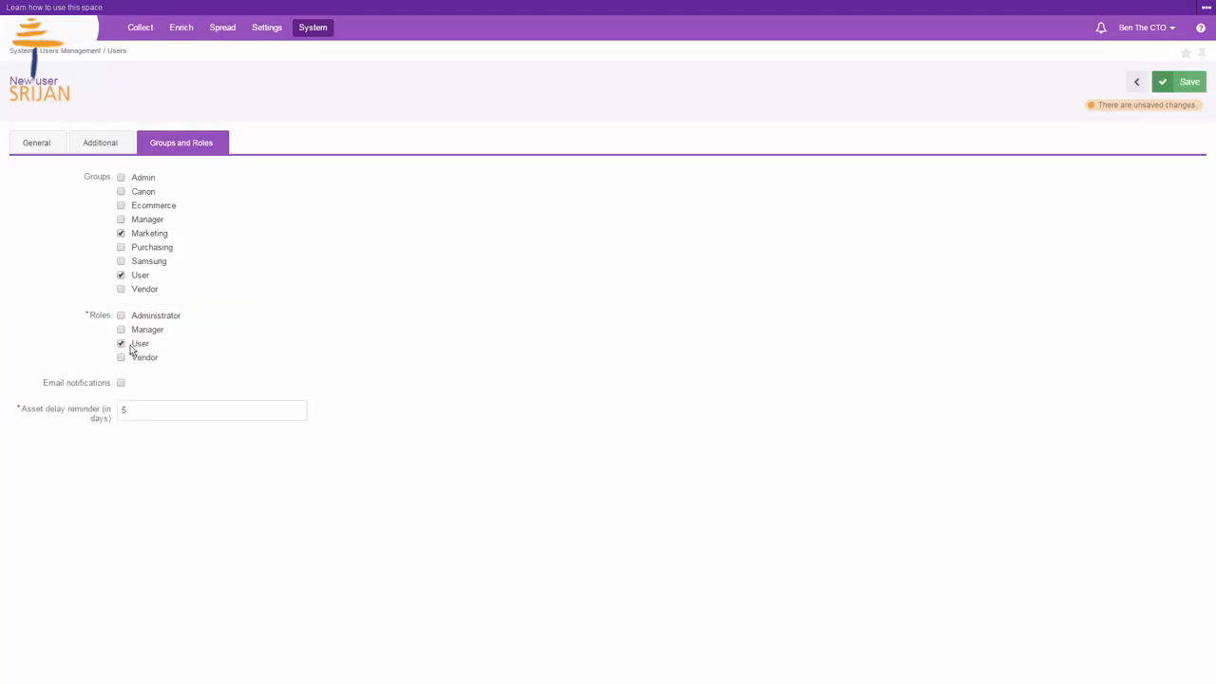
left_click(1161, 86)
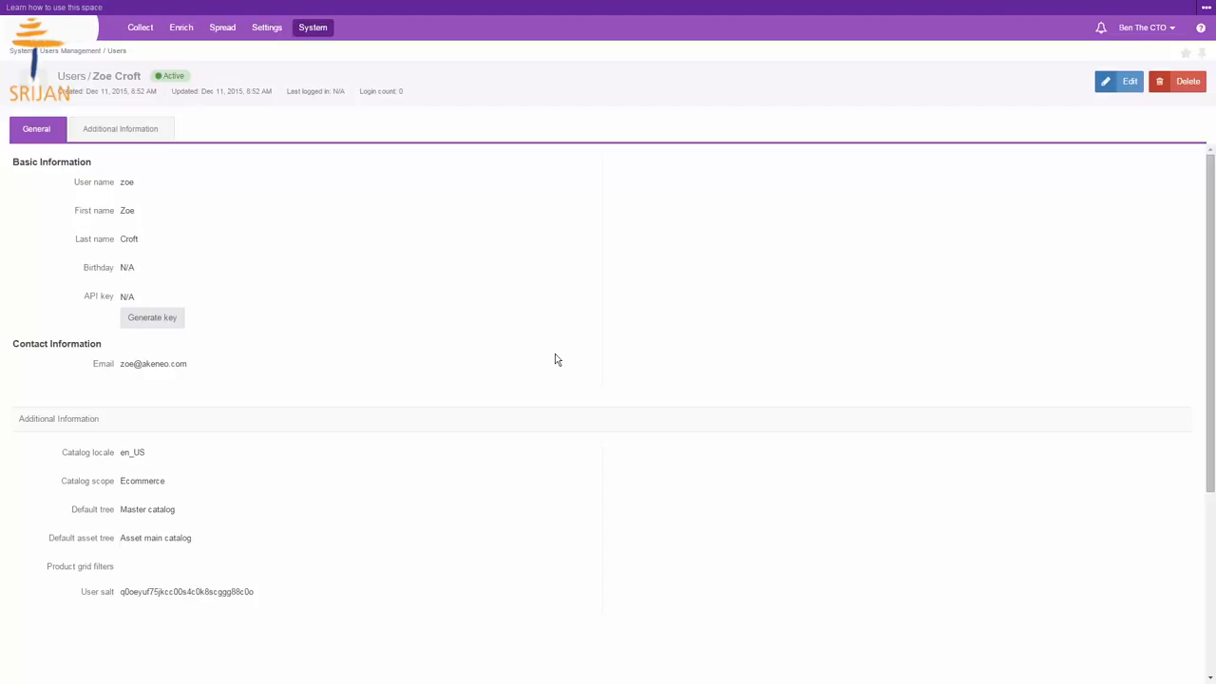
Step: Open the User role from the roles list for editing
left_click(316, 29)
mouse_move(339, 68)
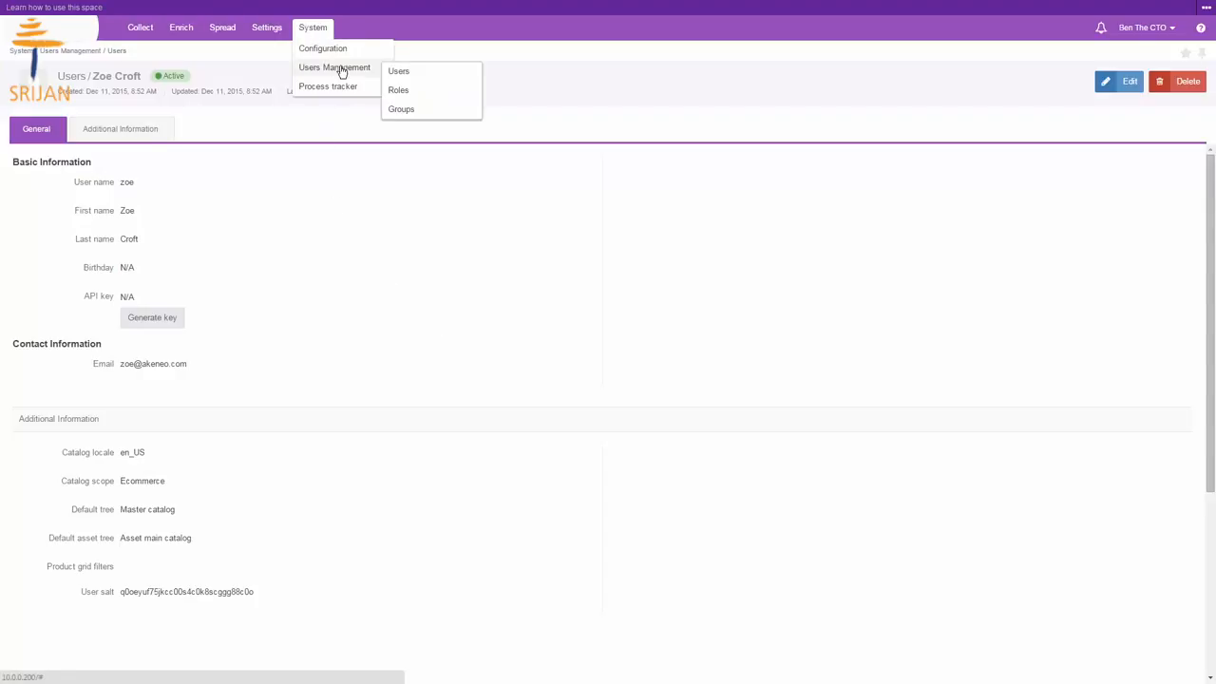
left_click(400, 90)
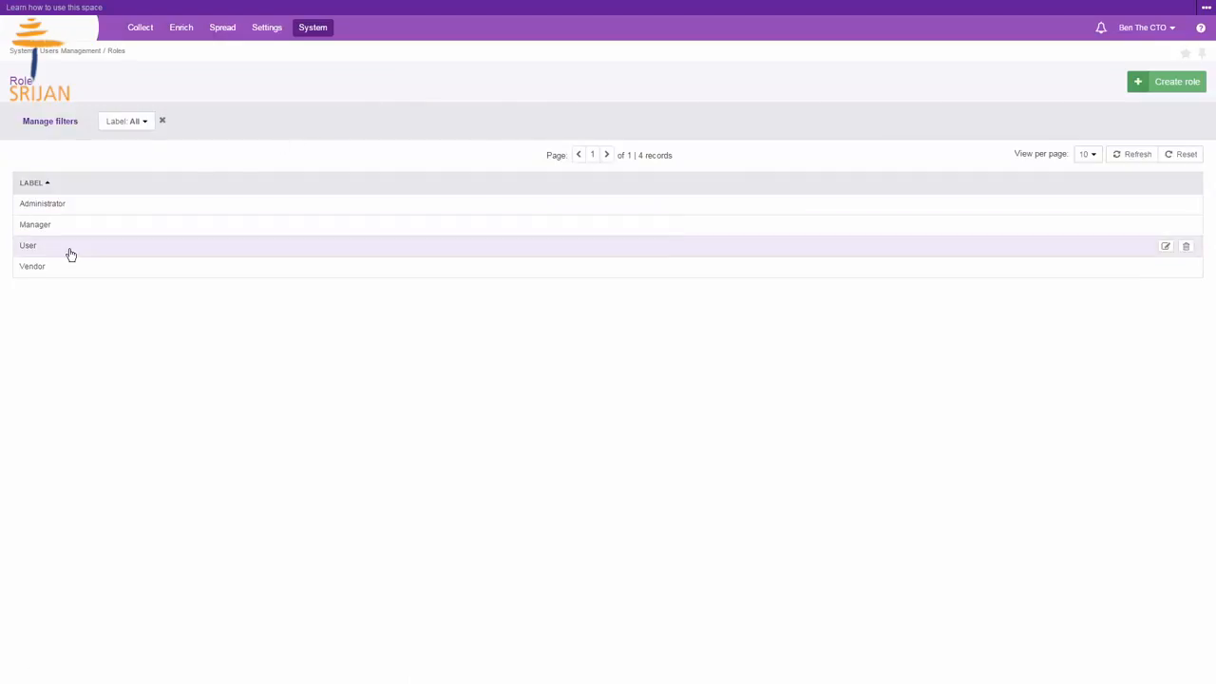
left_click(71, 255)
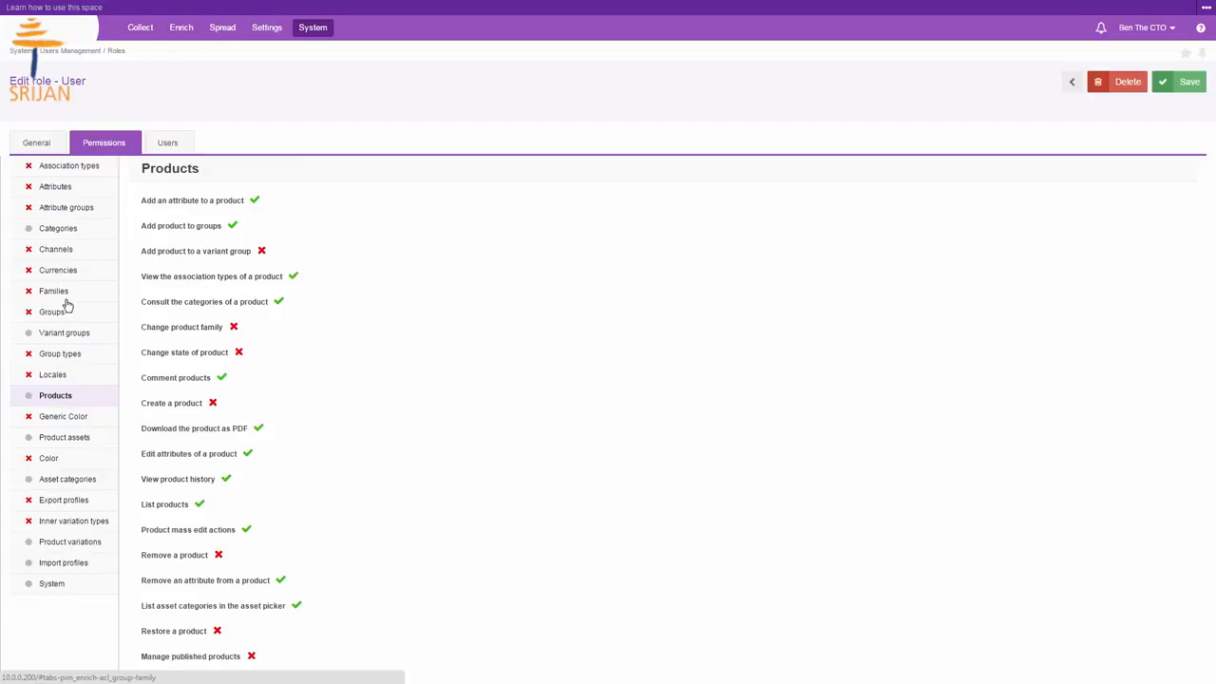
Step: Toggle the Groups permissions and the Change product family permission on and off again, then save the User role
left_click(28, 315)
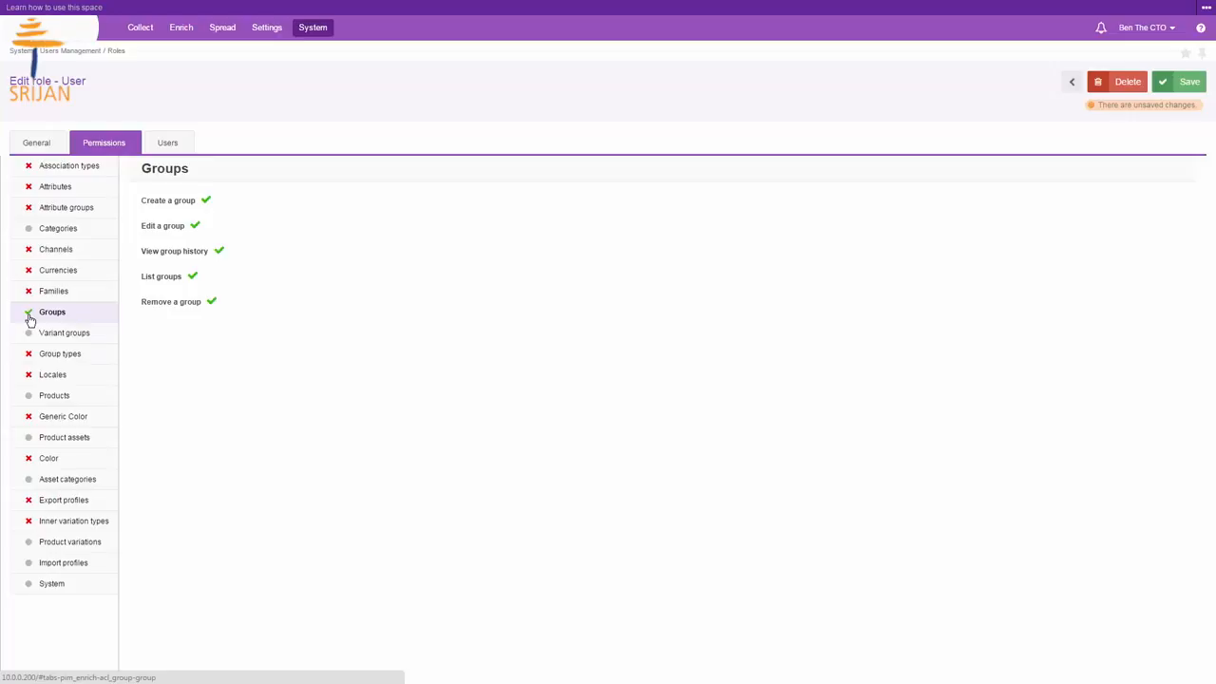
left_click(28, 314)
left_click(55, 397)
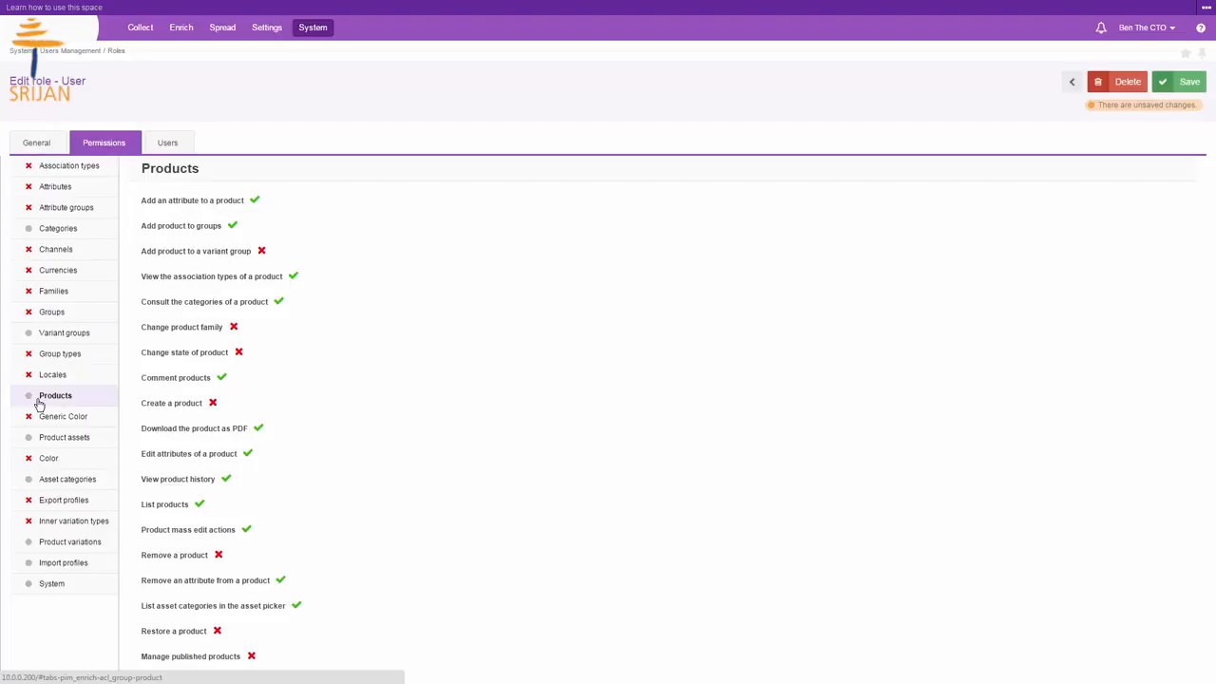
left_click(234, 327)
left_click(234, 331)
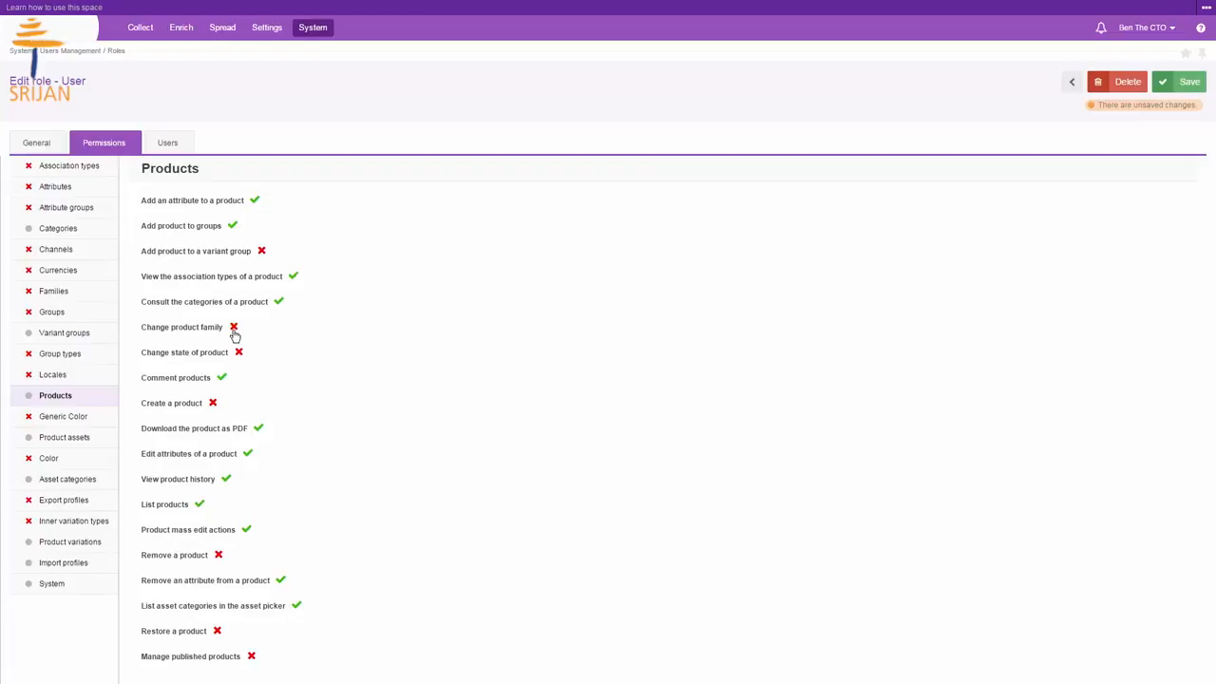
left_click(1163, 84)
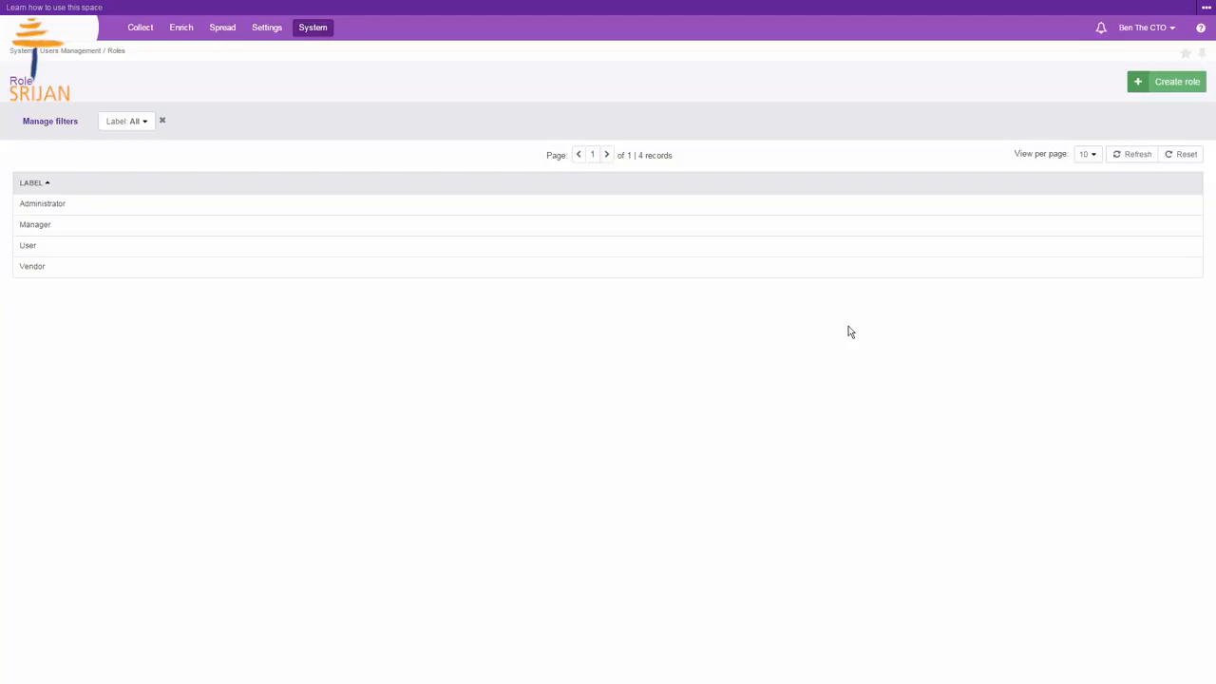
Step: Open the Marketing attribute group's permissions from the attribute groups settings
left_click(268, 29)
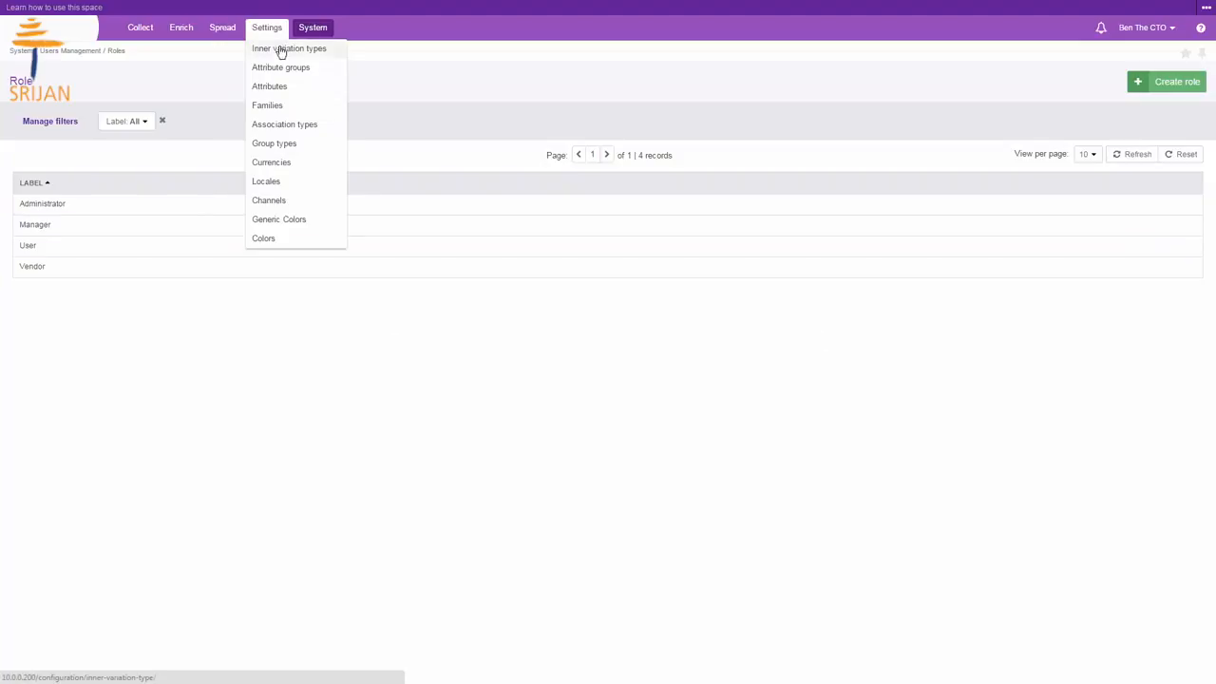
left_click(289, 67)
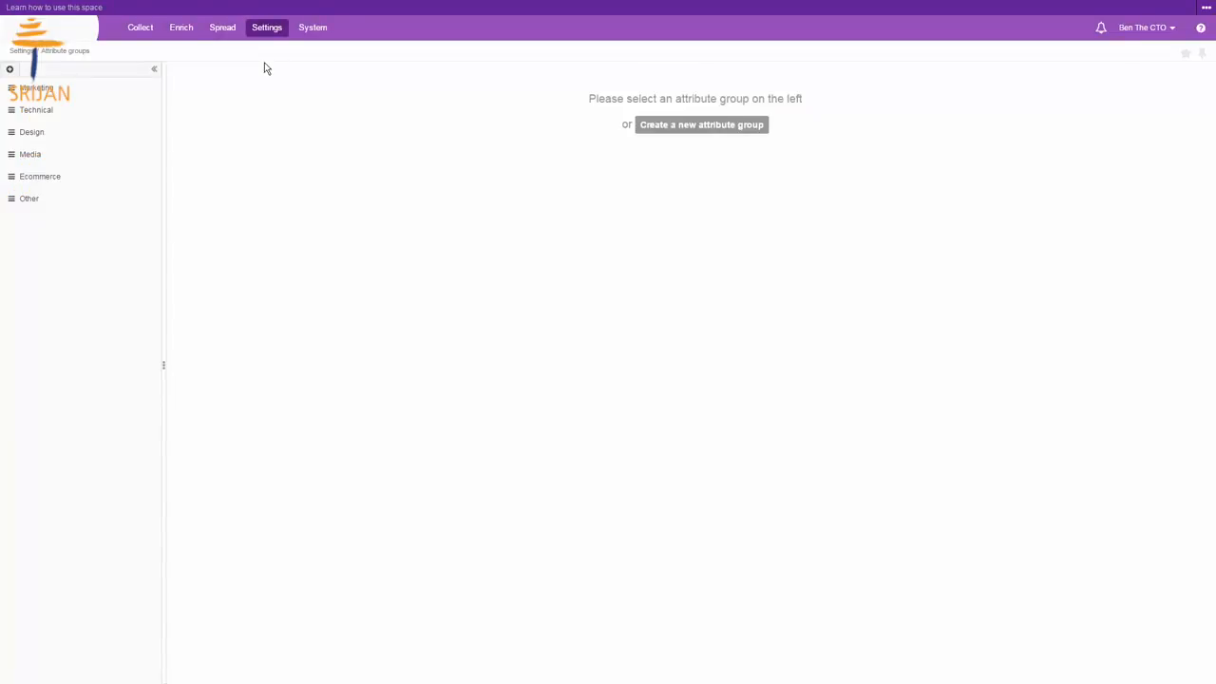
left_click(89, 91)
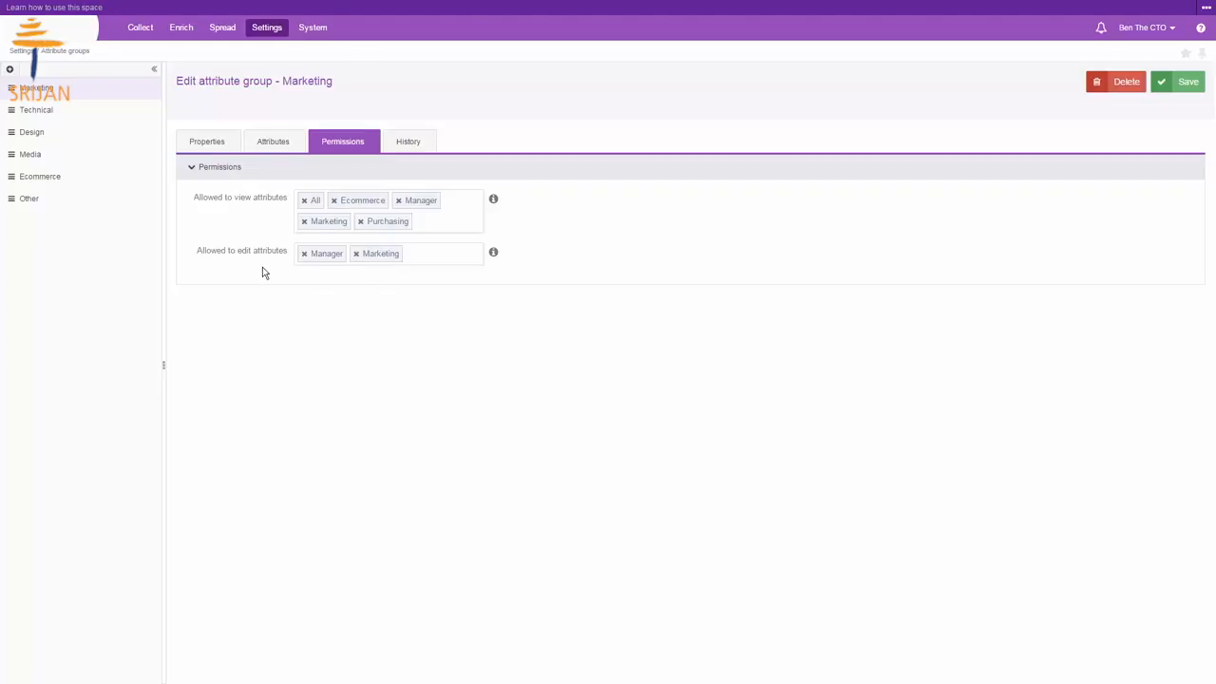
Step: Add Ecommerce and Purchasing to the groups allowed to edit the Marketing attributes
left_click(421, 254)
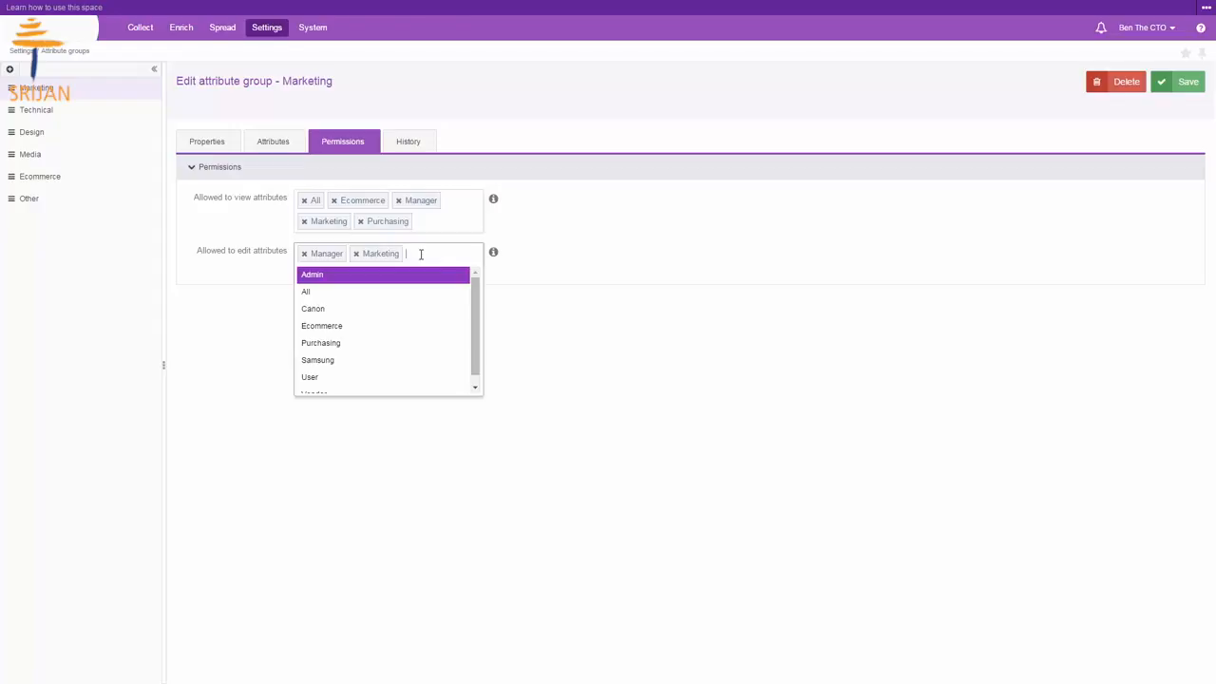
left_click(390, 326)
type("pur")
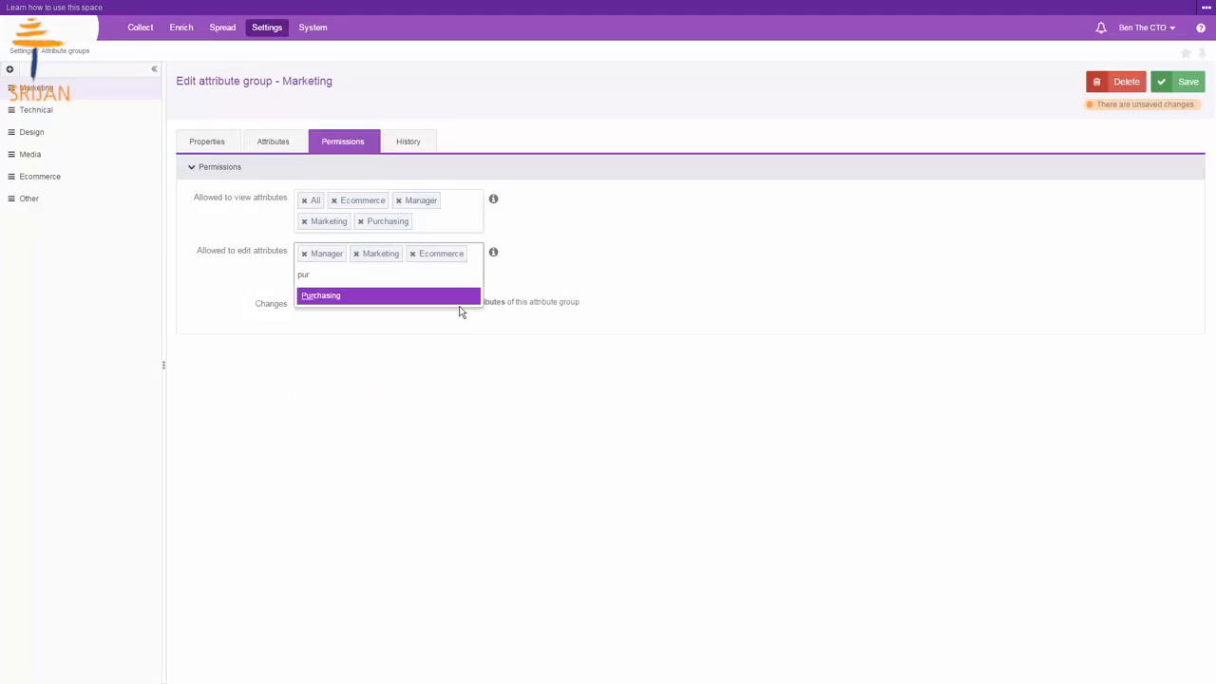
key("Return")
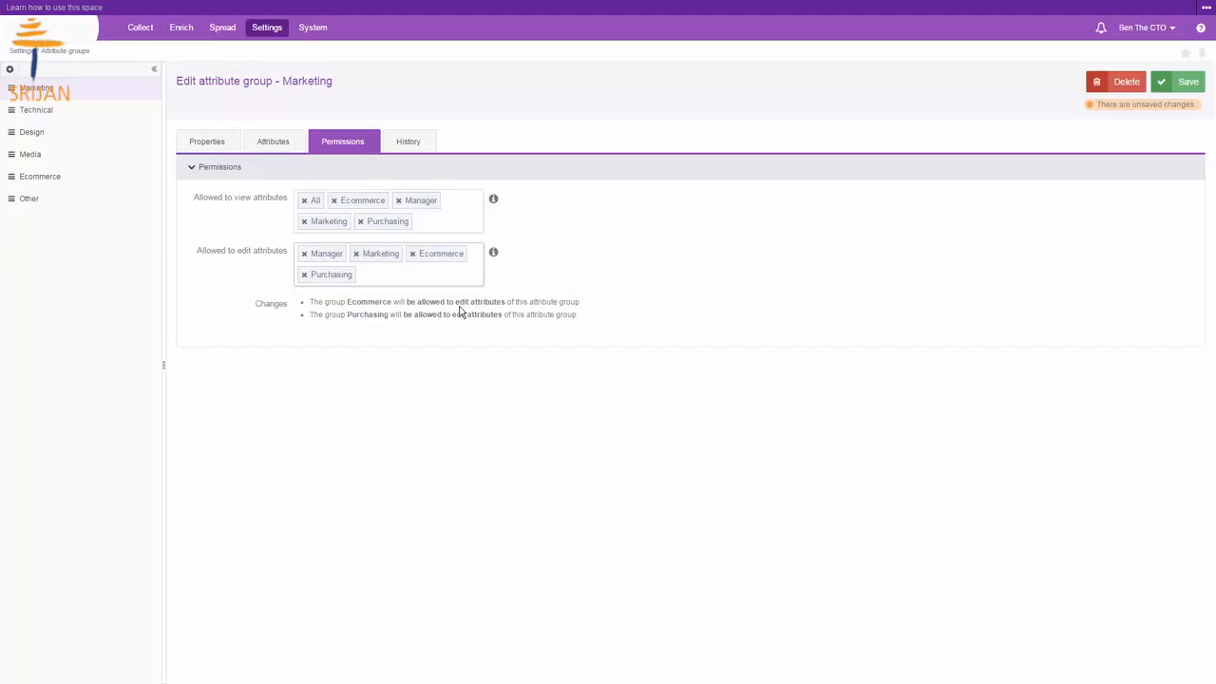
Step: Remove Ecommerce and Purchasing from the edit permissions and save the attribute group
left_click(412, 254)
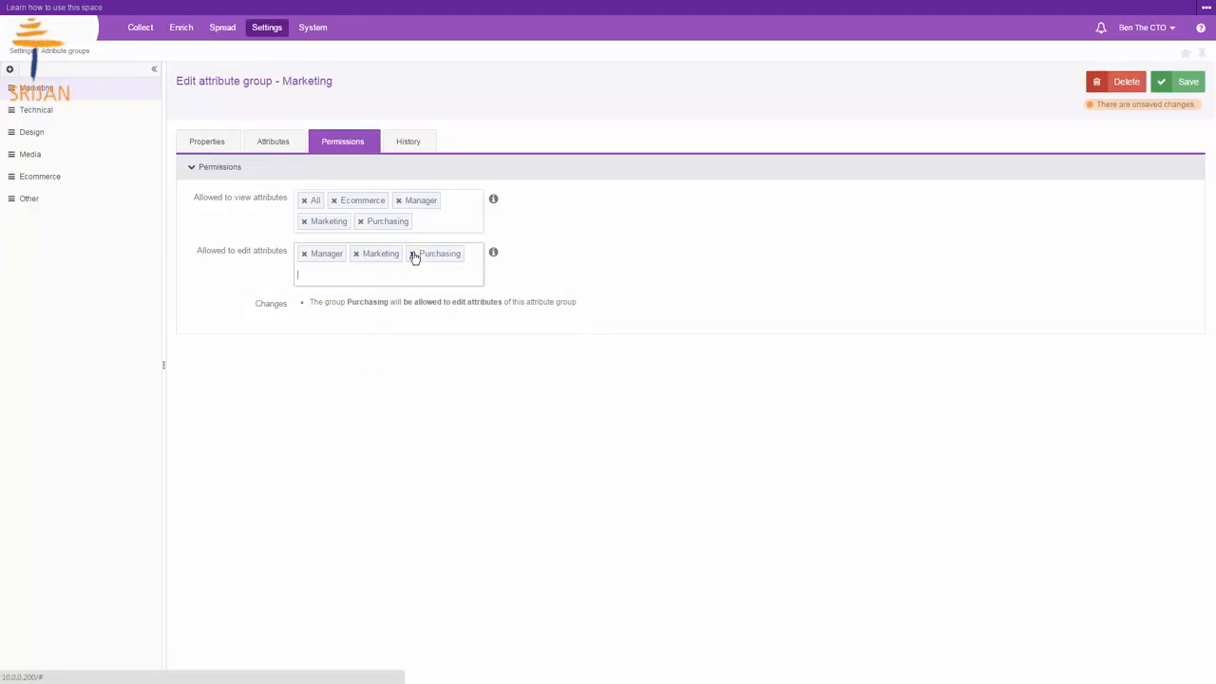
left_click(412, 253)
left_click(1178, 84)
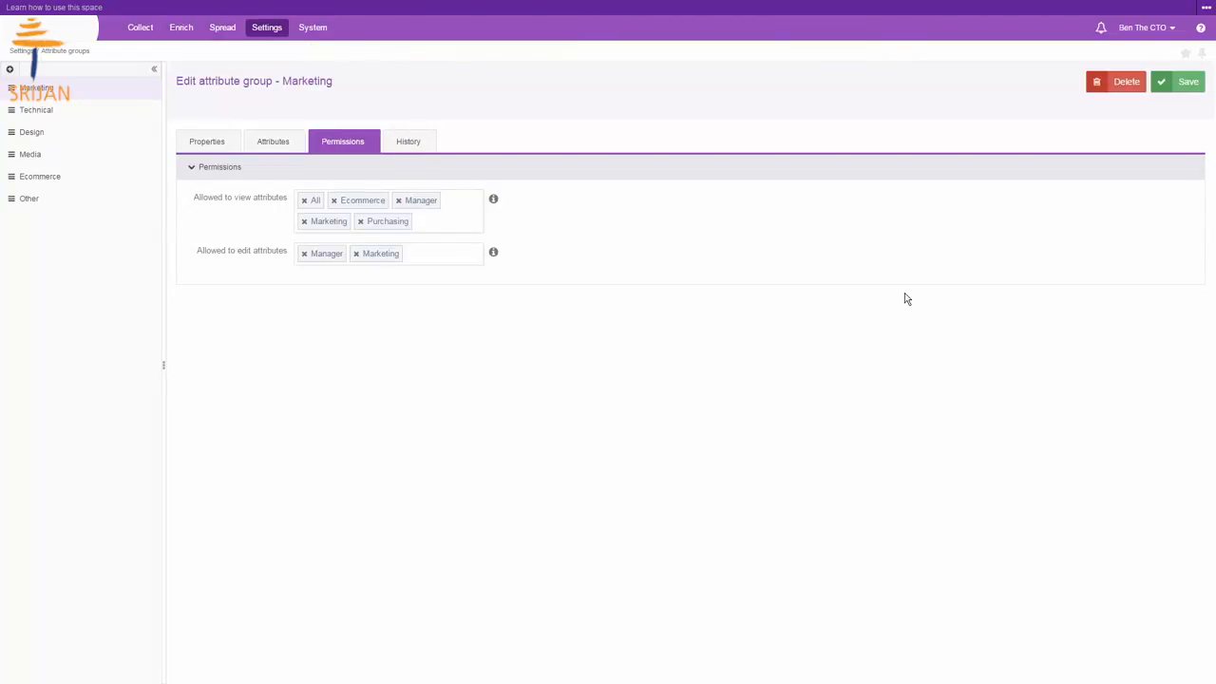
Step: Open the locales overview from the settings
mouse_move(277, 35)
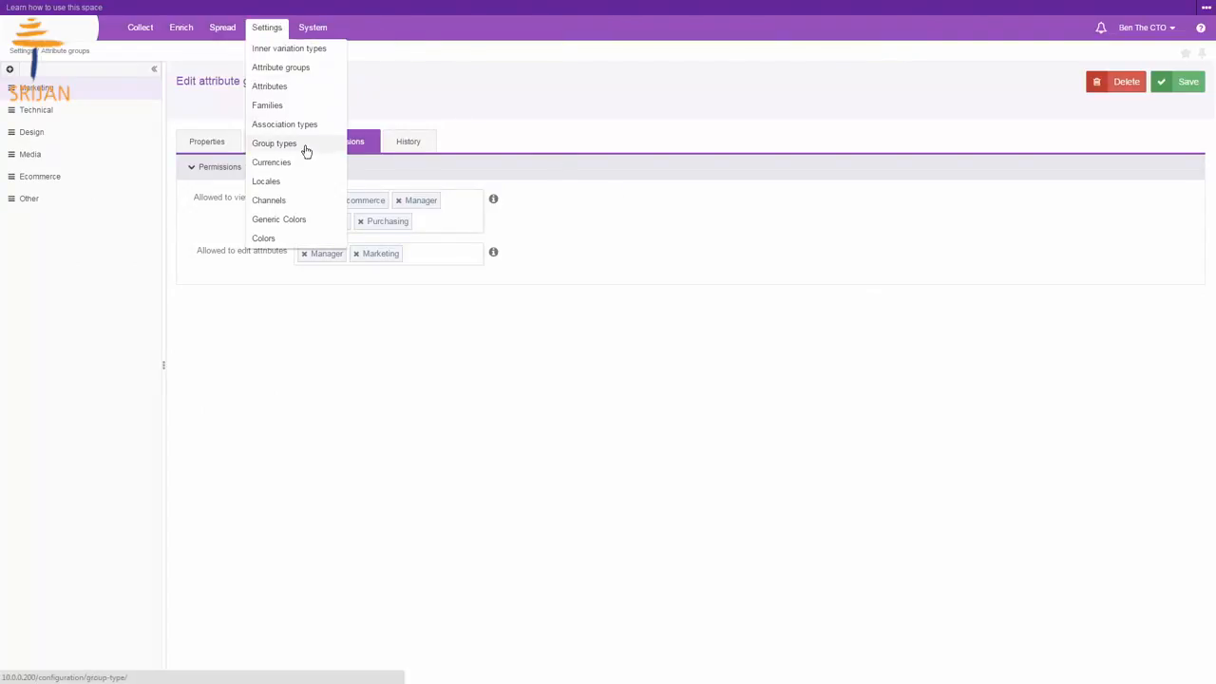
left_click(306, 184)
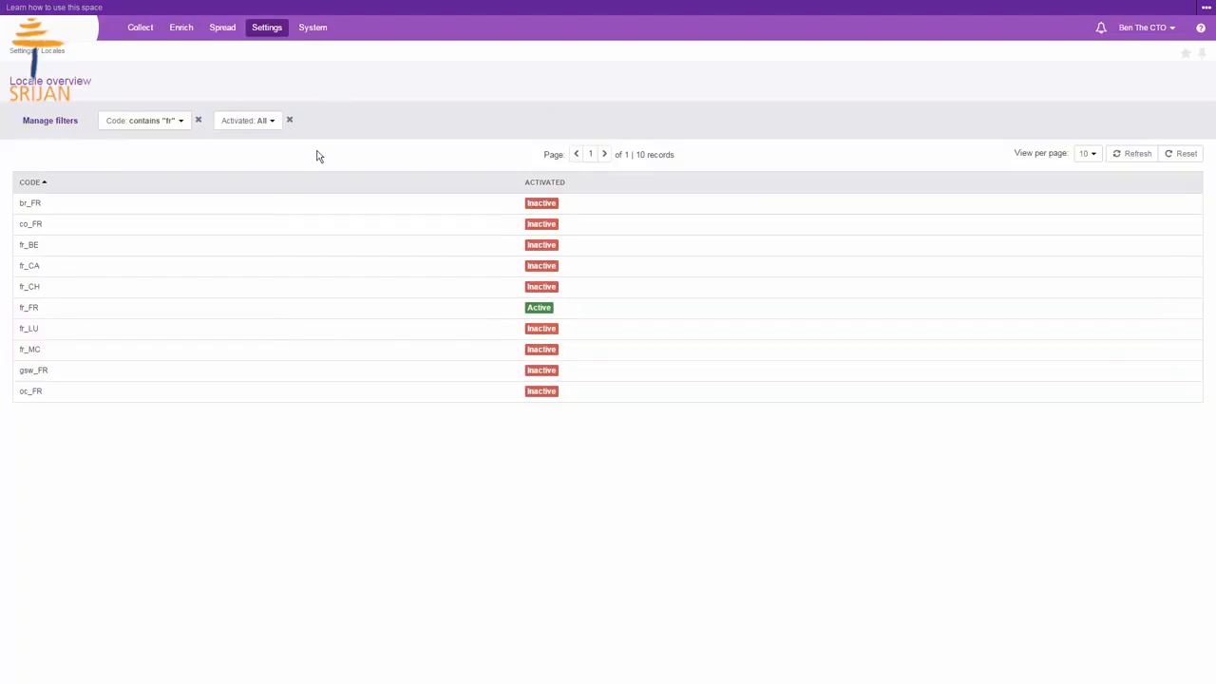
Step: Open the fr_FR locale's permissions to inspect which groups may view and edit its product information
left_click(262, 315)
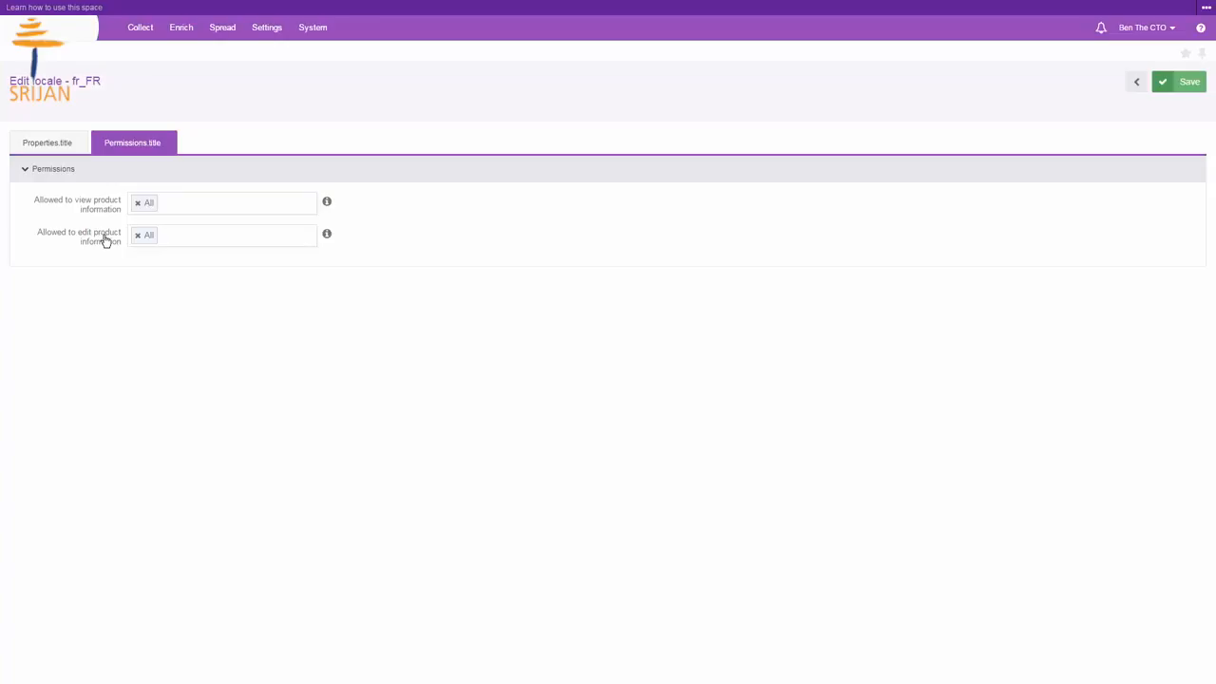
Step: Create a user group named French Speakers with the second listed user as its member, and save and close it
left_click(312, 28)
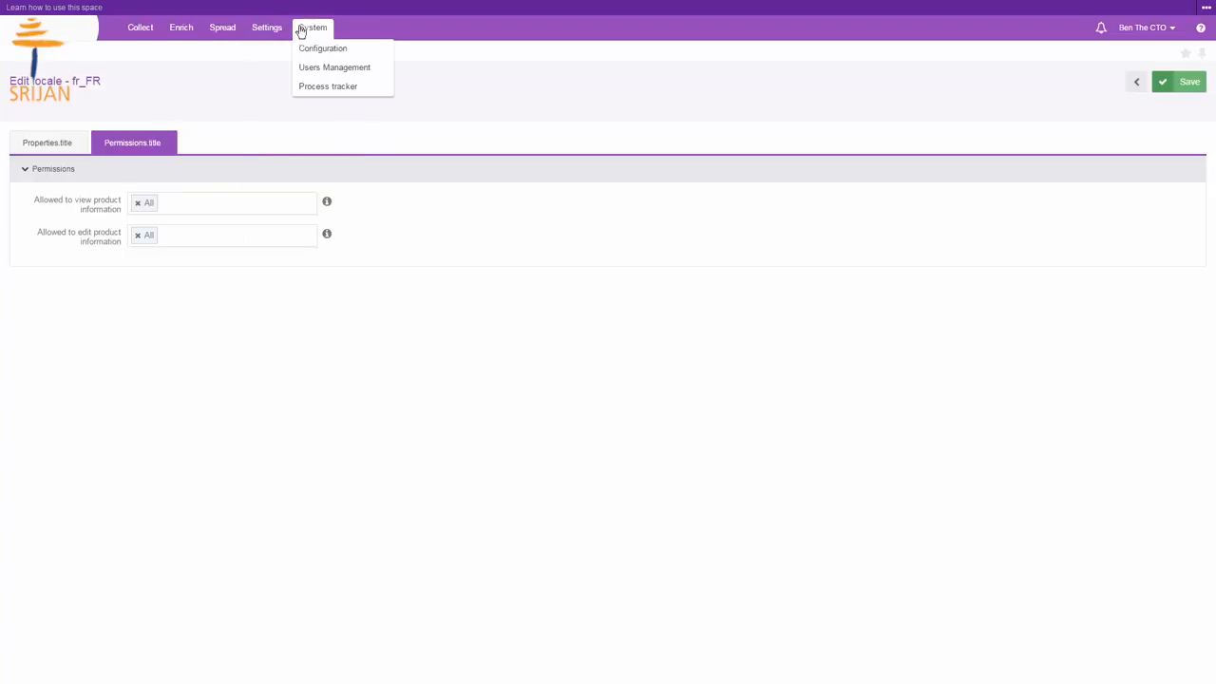
mouse_move(342, 67)
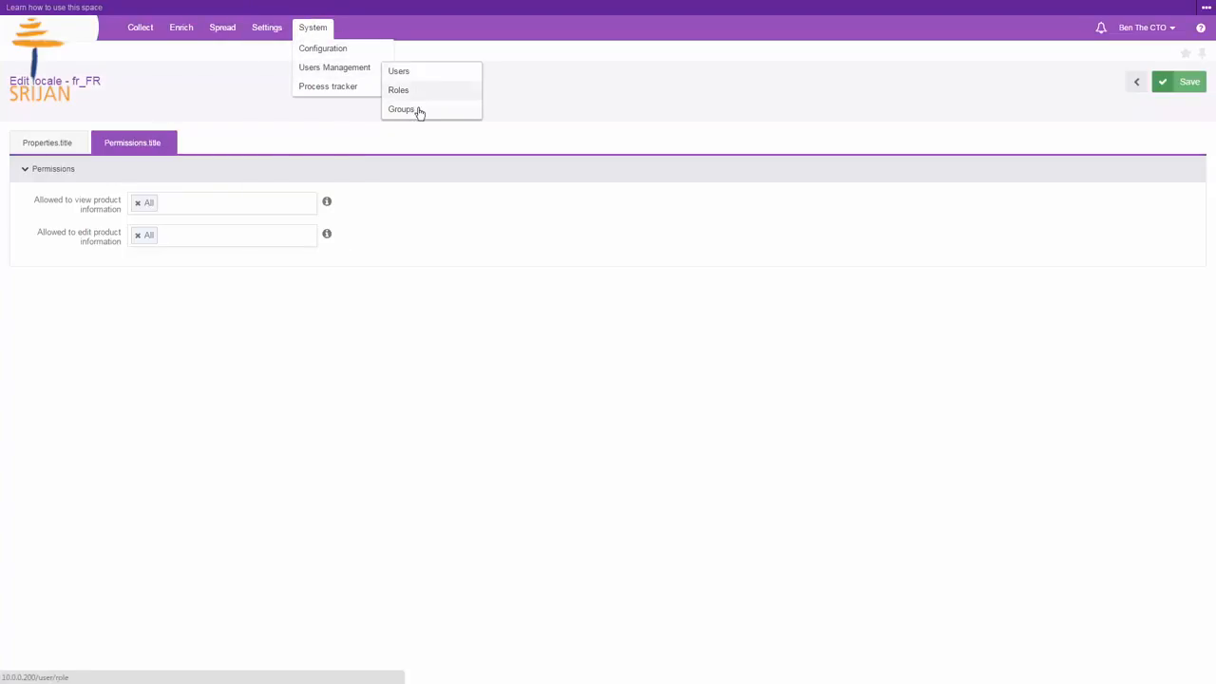
left_click(418, 111)
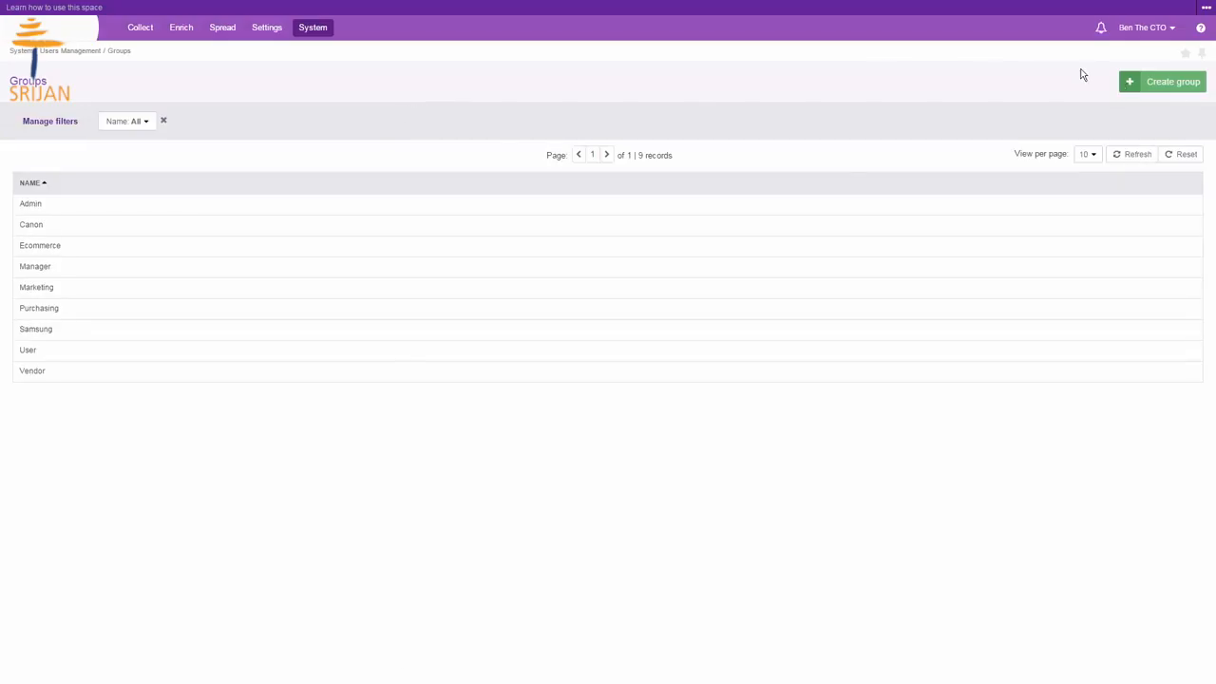
left_click(1150, 81)
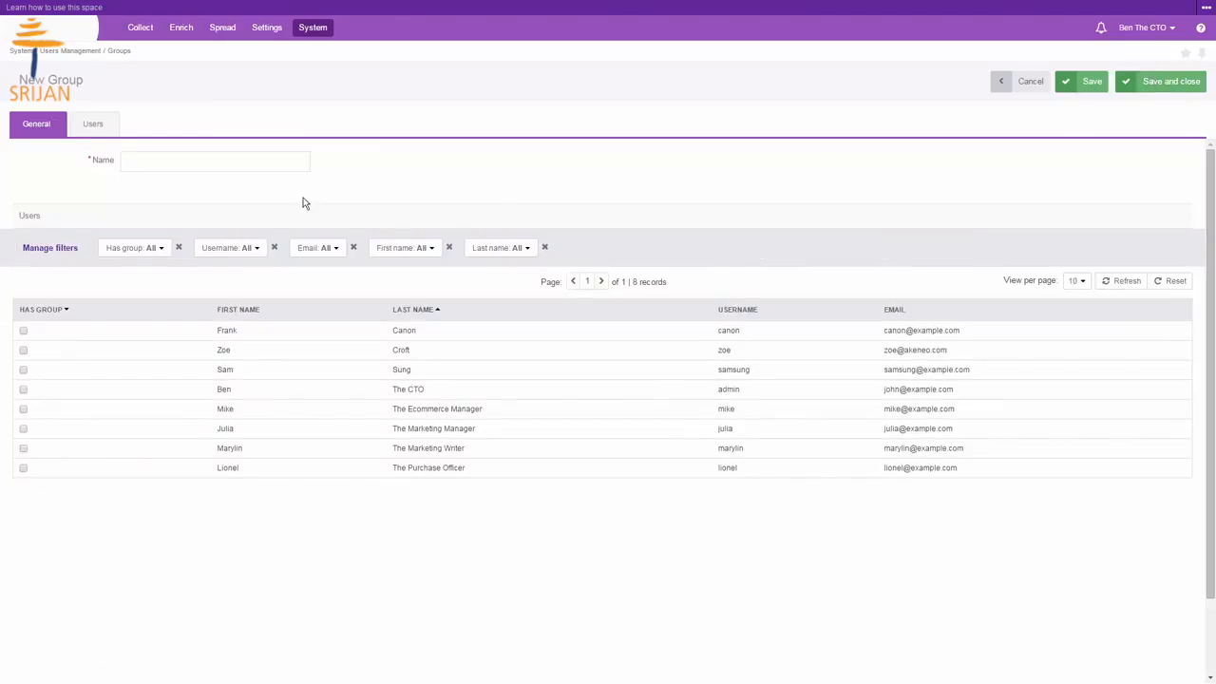
left_click(269, 162)
type("French Speakers")
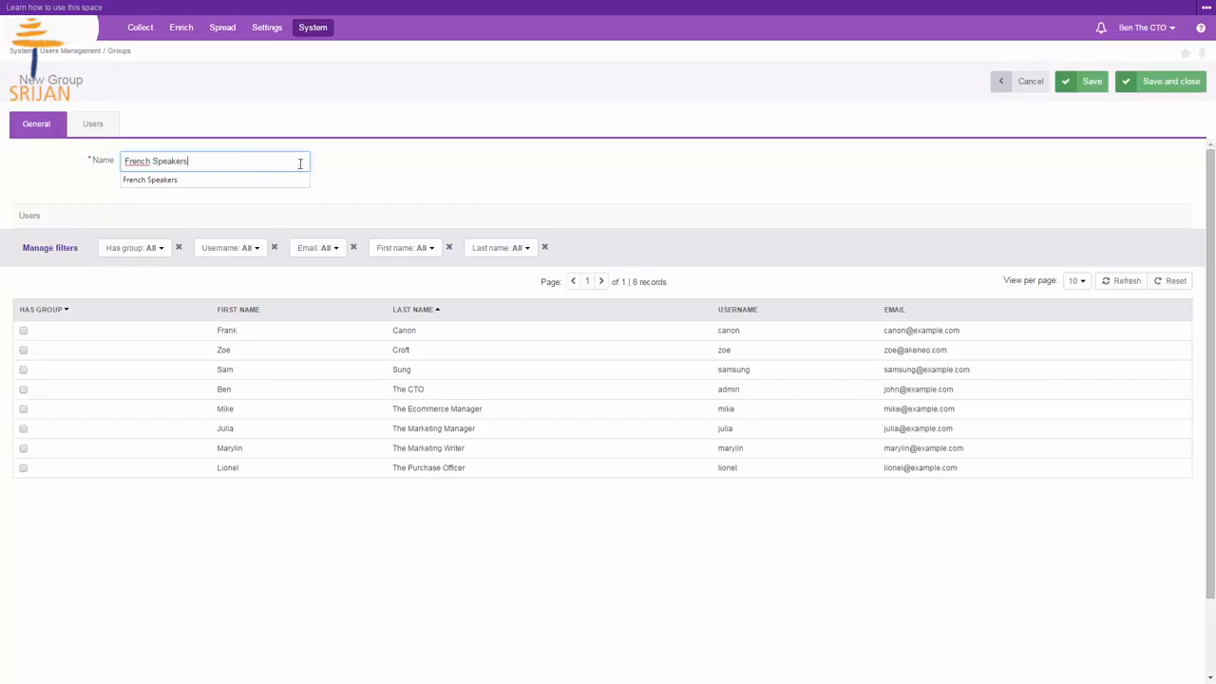
left_click(351, 171)
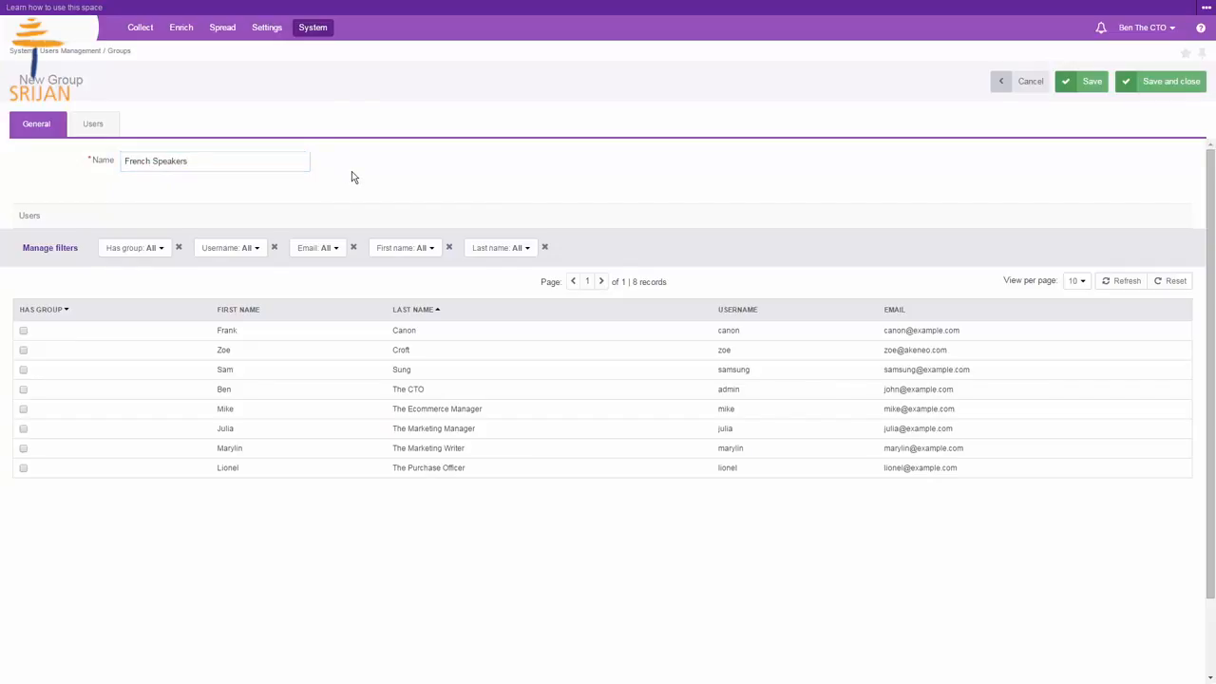
left_click(24, 351)
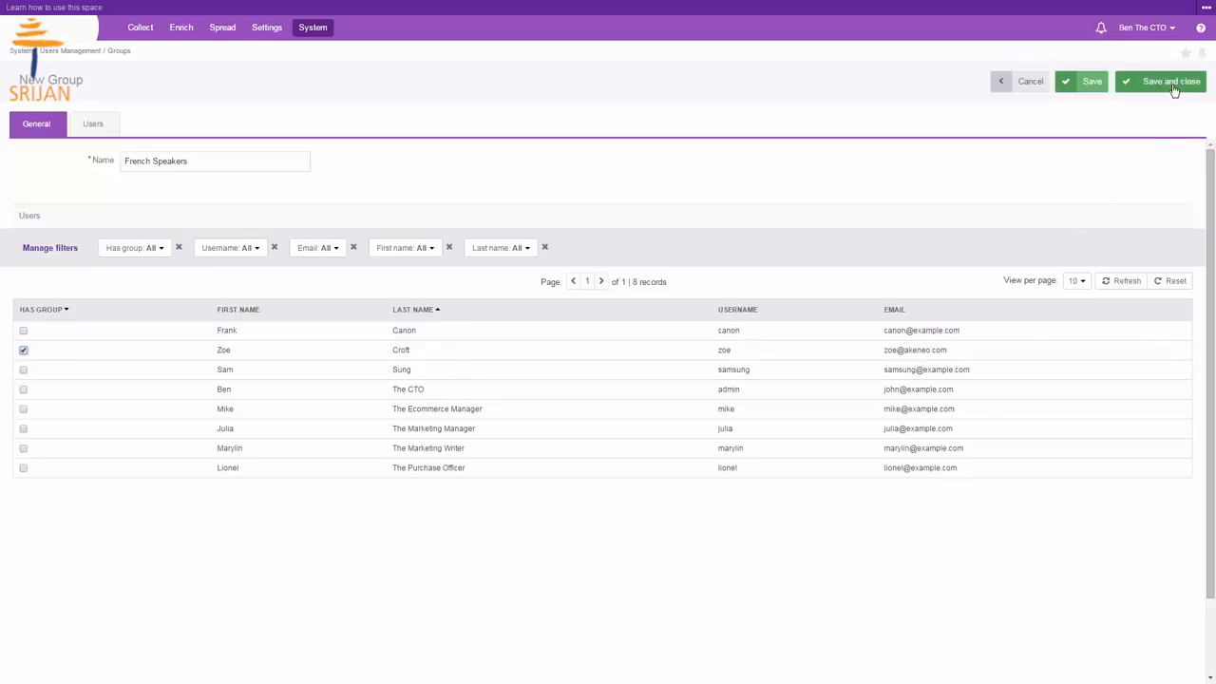
left_click(1171, 83)
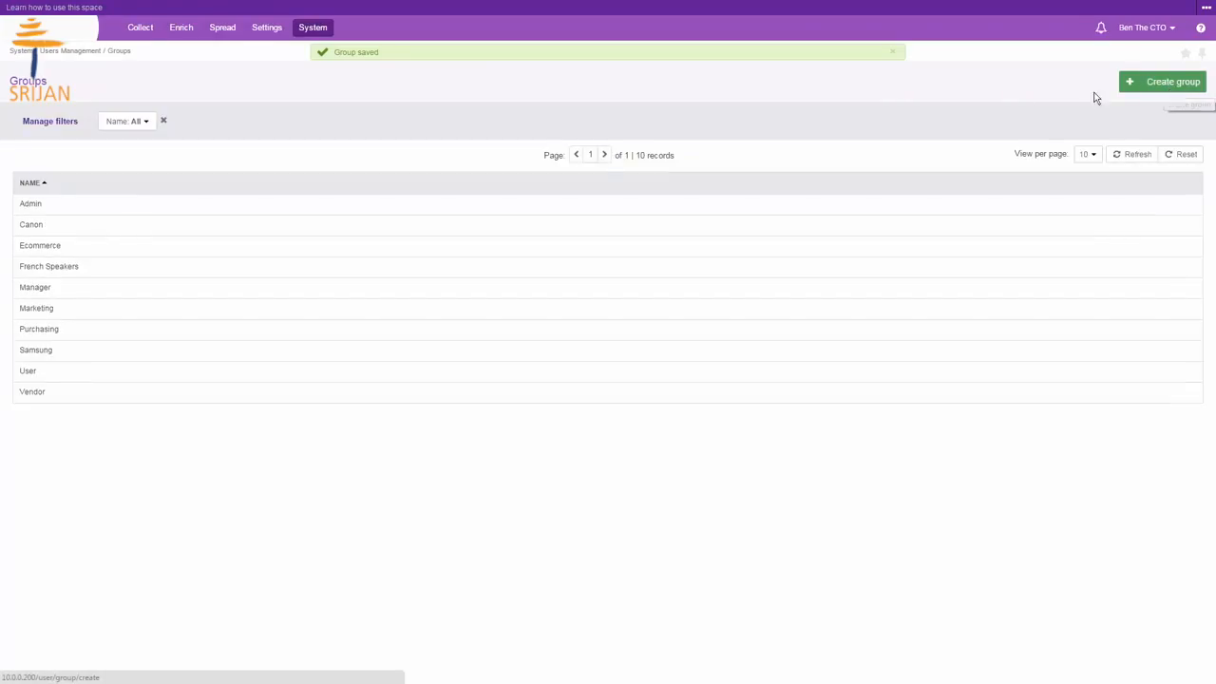
Step: Open the fr_CA locale's permissions and allow the All group to view its product information
mouse_move(270, 29)
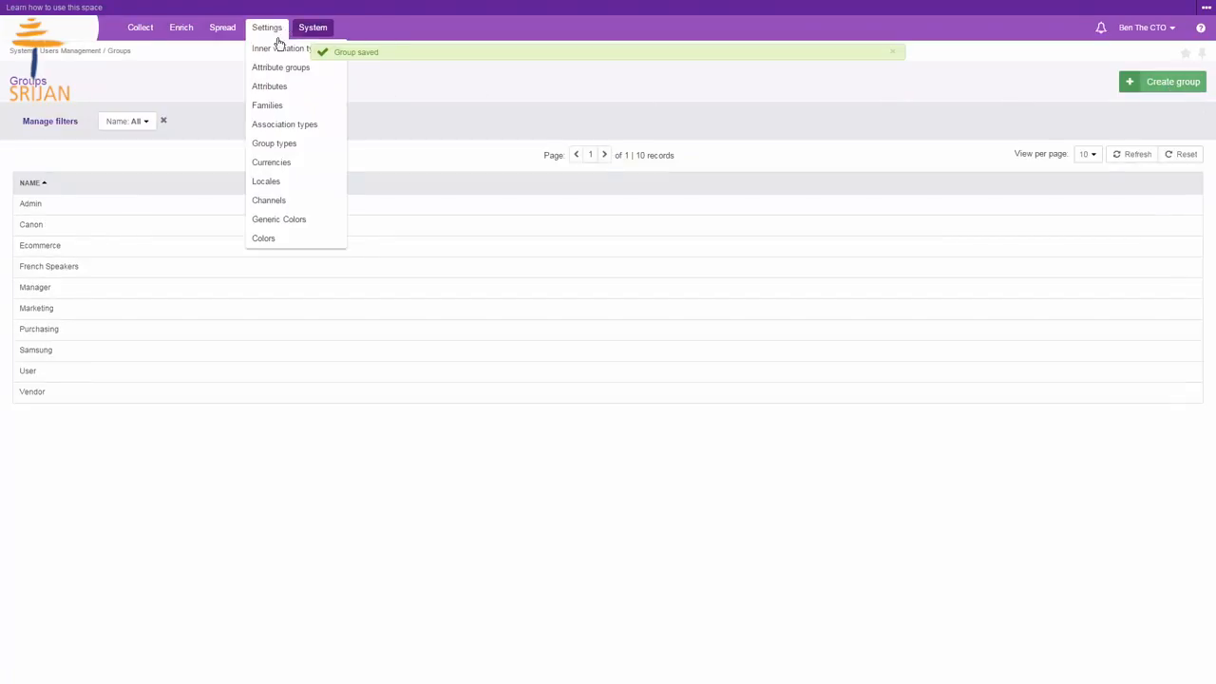
left_click(282, 186)
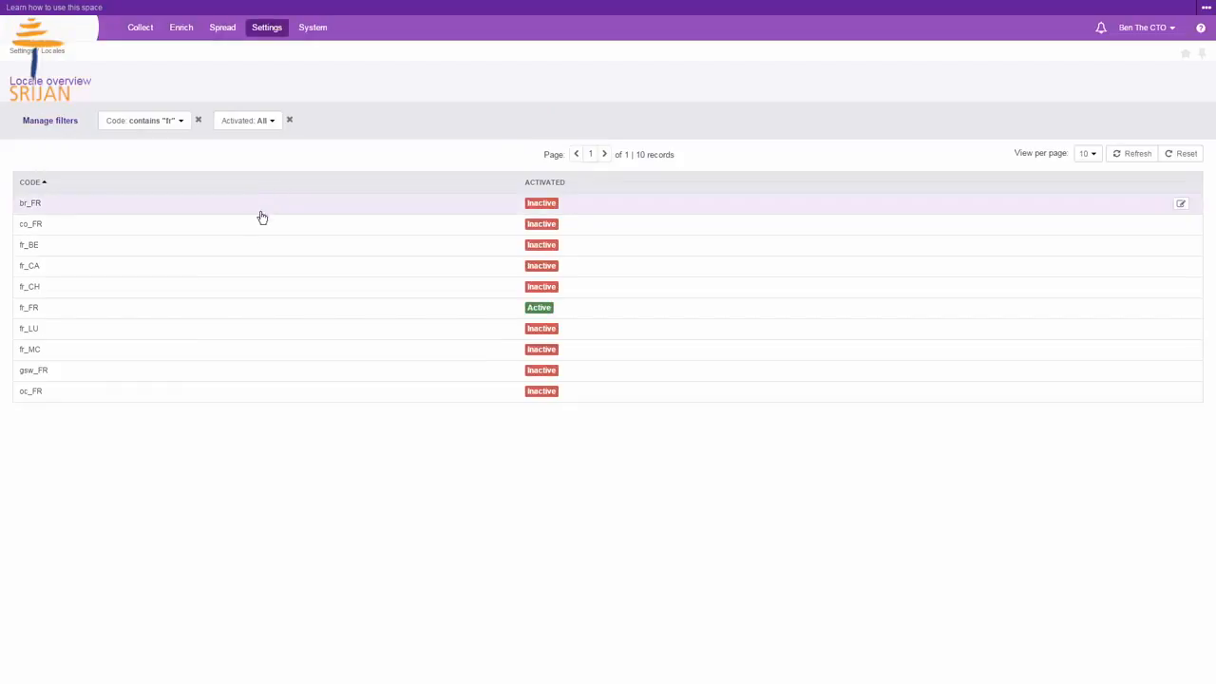
left_click(232, 270)
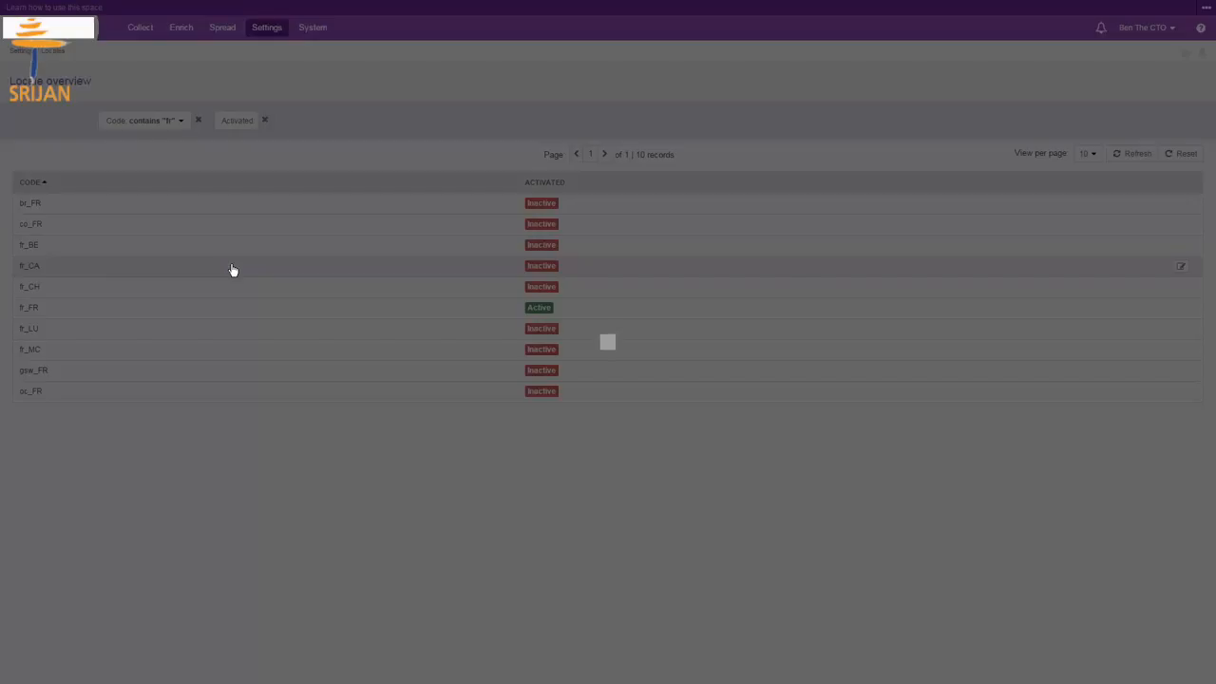
left_click(175, 203)
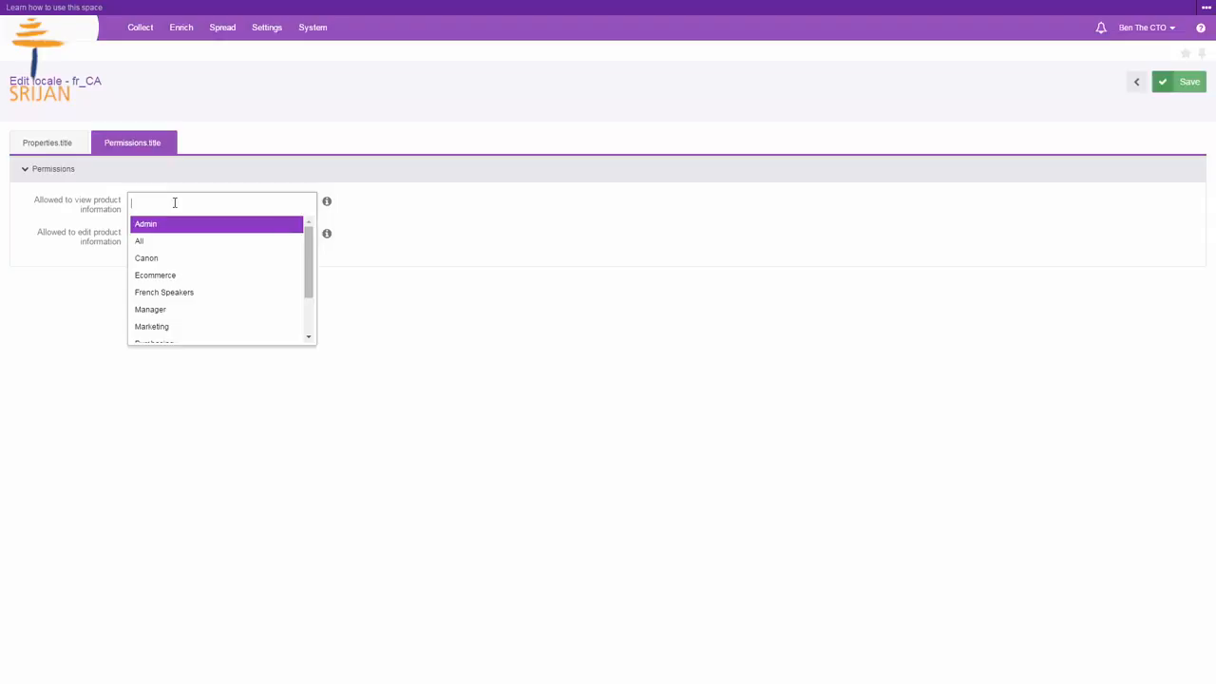
type("all")
key("Return")
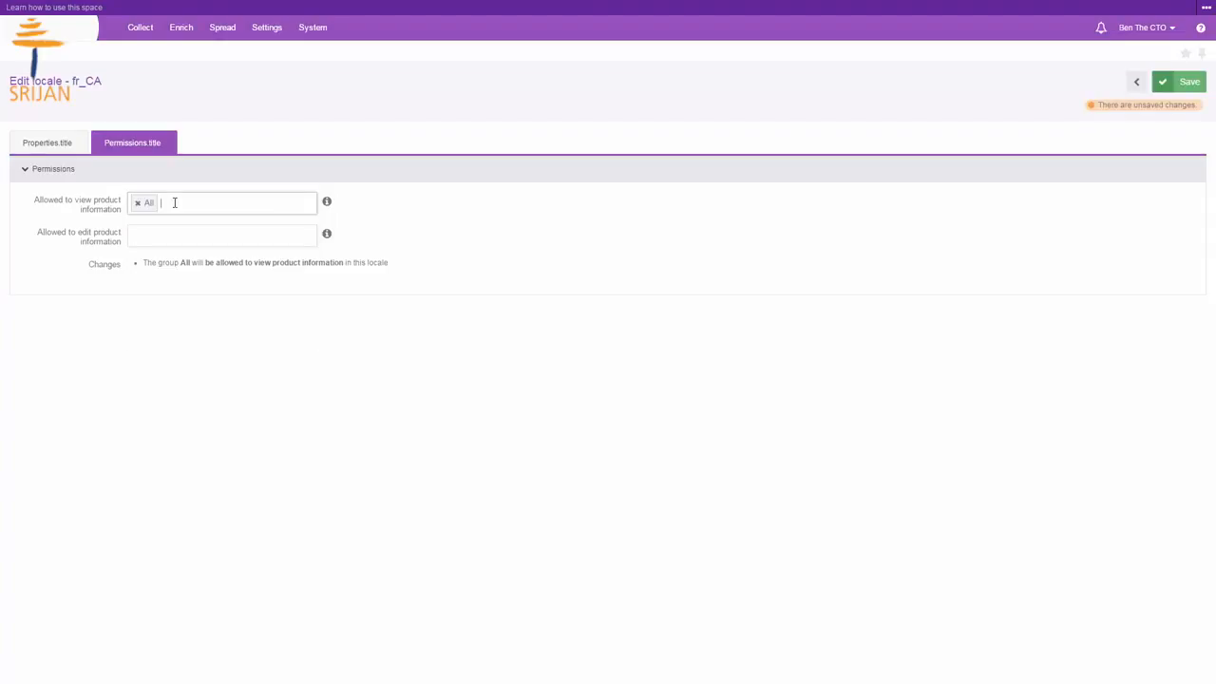
Step: Allow the French Speakers group to edit product information in the fr_CA locale
left_click(158, 242)
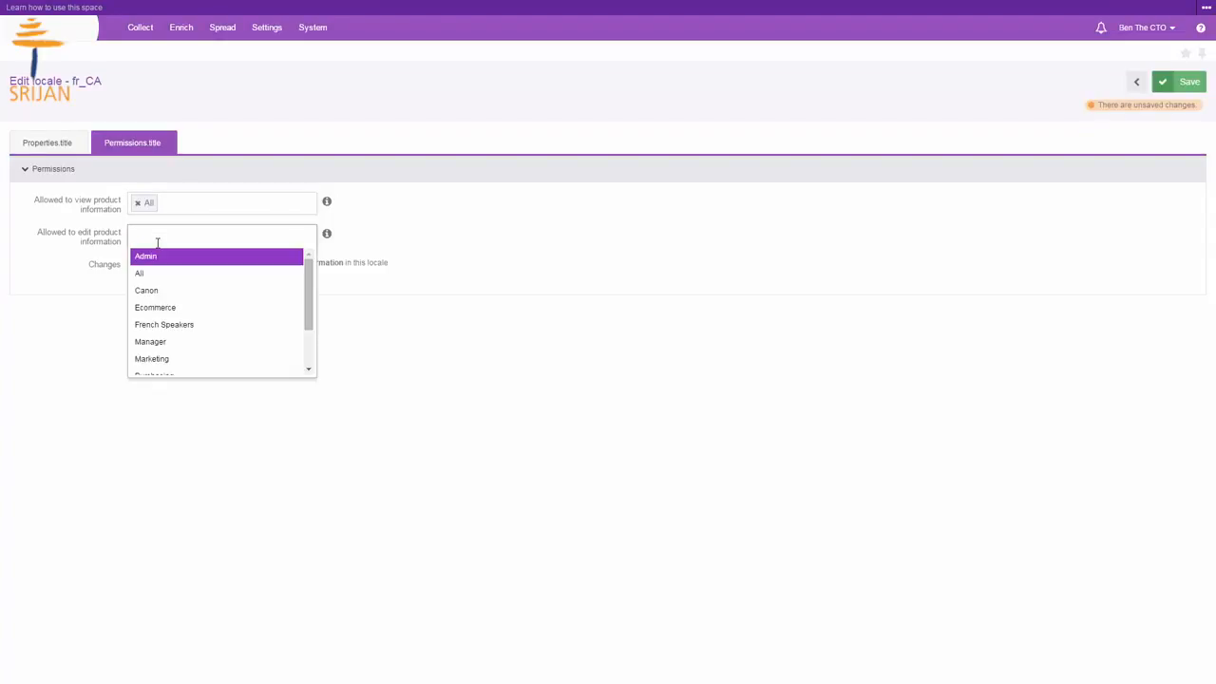
type("Fren")
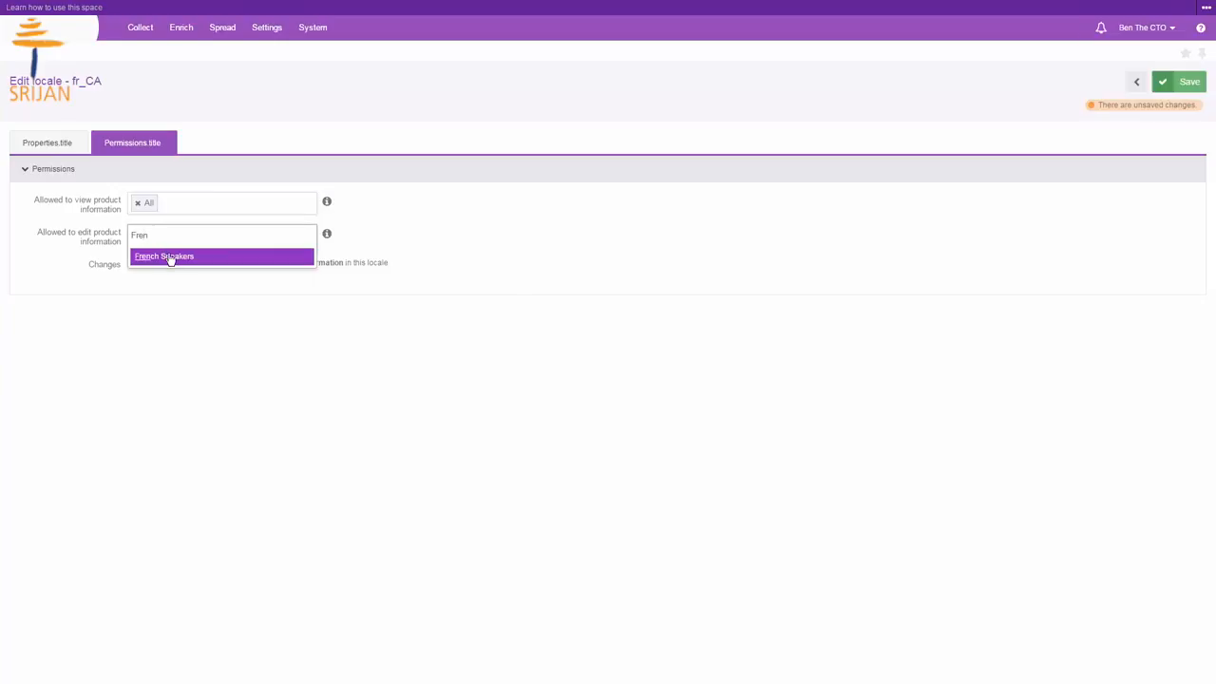
left_click(170, 256)
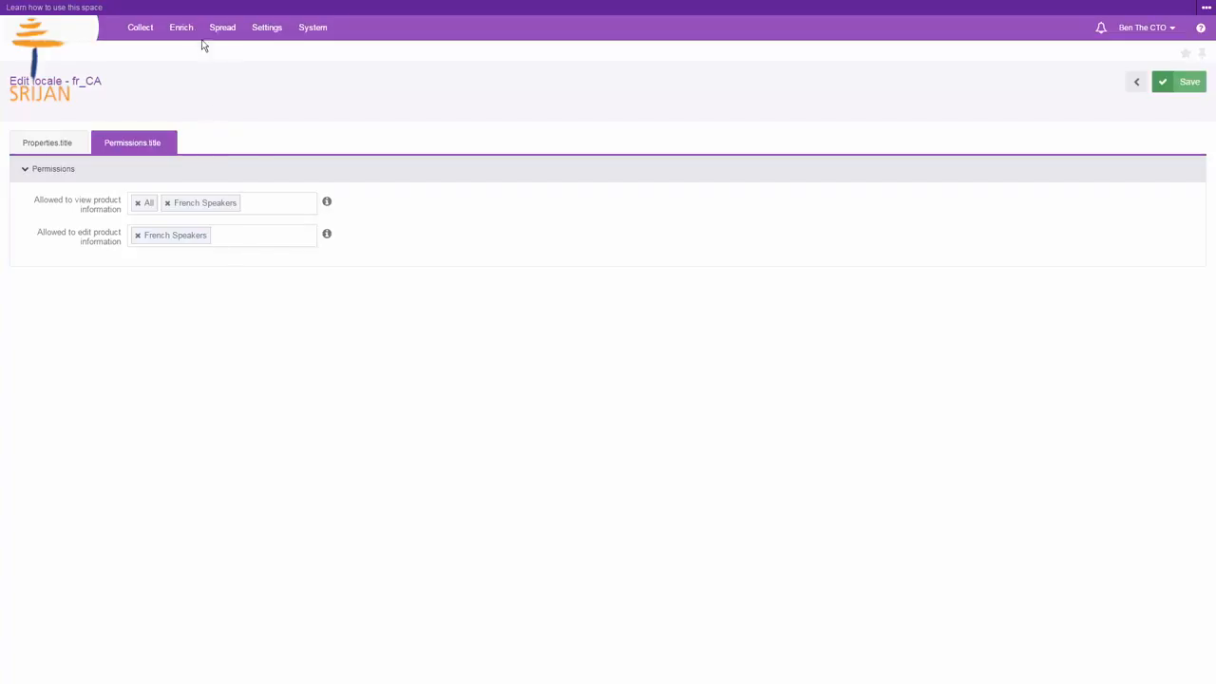
Step: Open the permissions of the Headphones category under Audio and Video in the master catalog
mouse_move(183, 29)
left_click(199, 87)
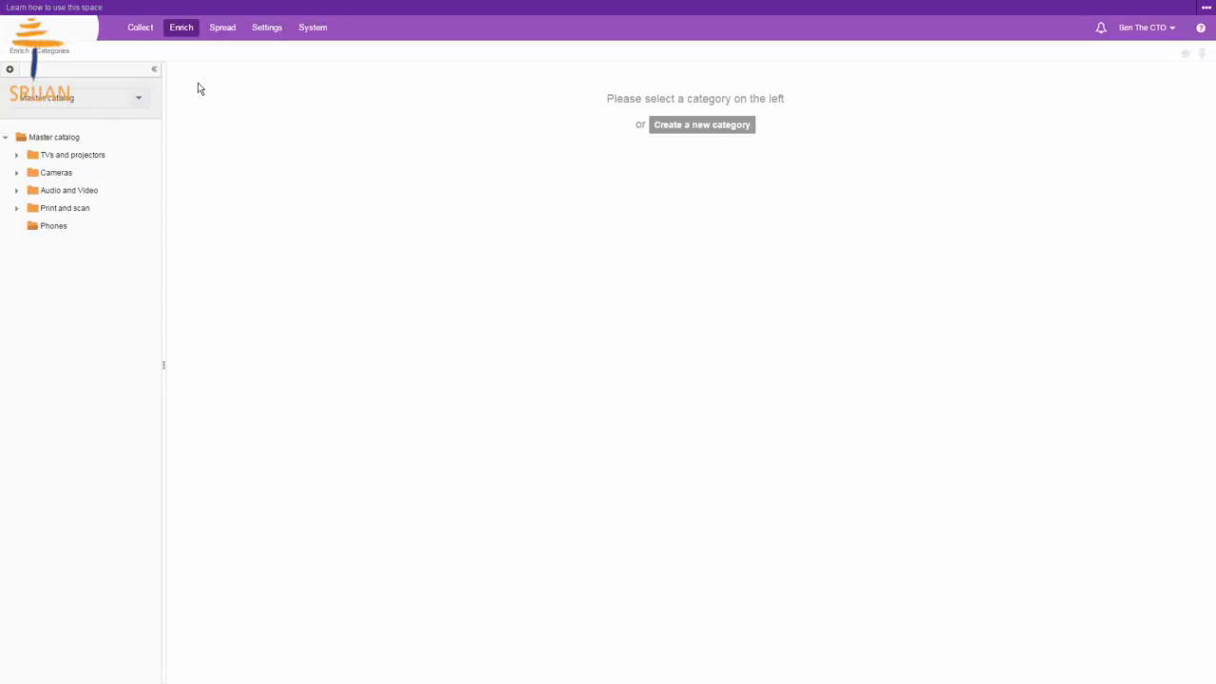
left_click(16, 191)
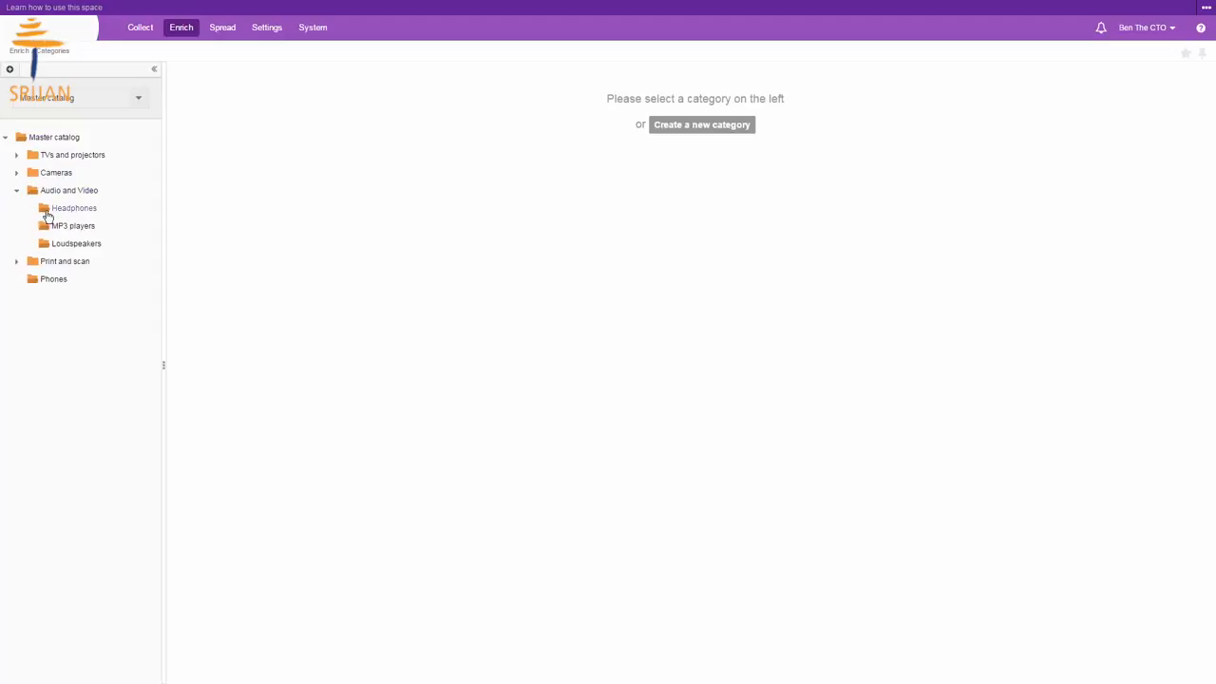
left_click(51, 215)
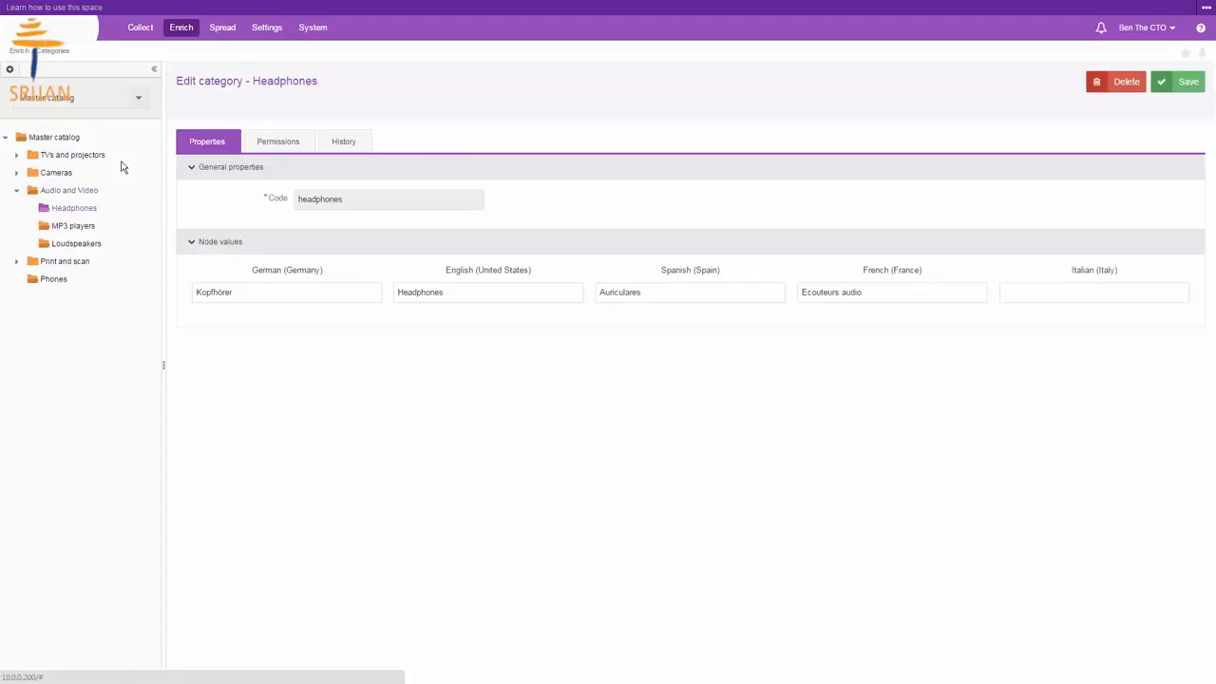
left_click(252, 144)
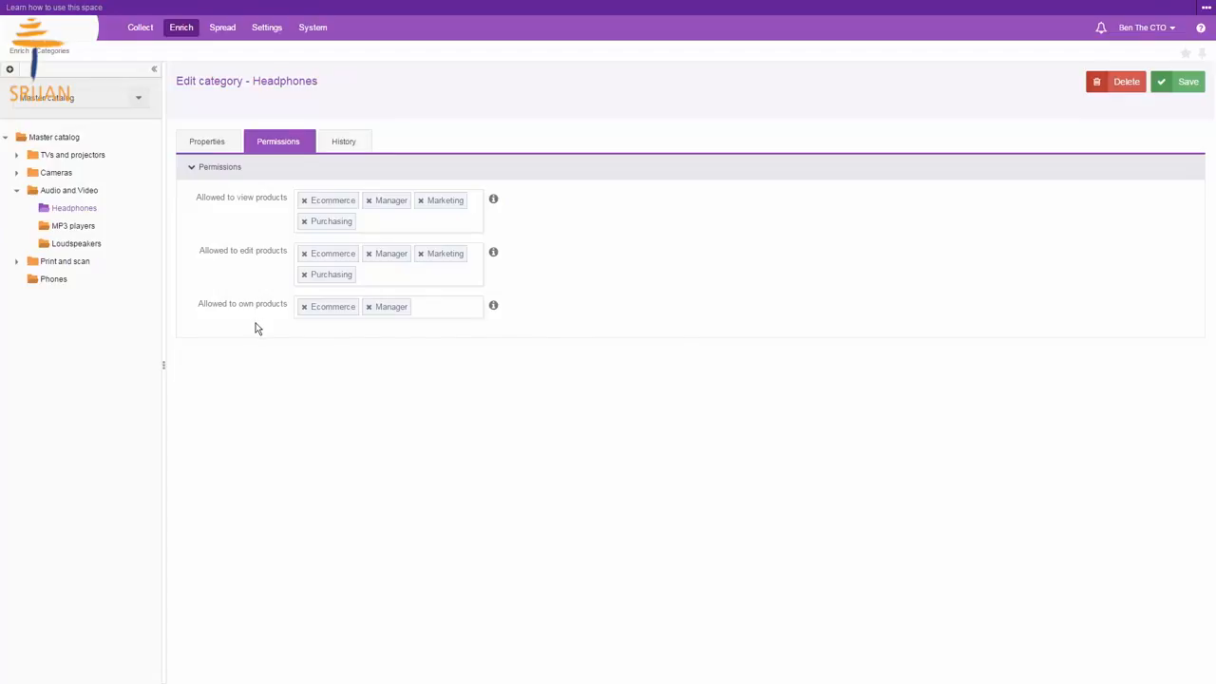
left_click(432, 306)
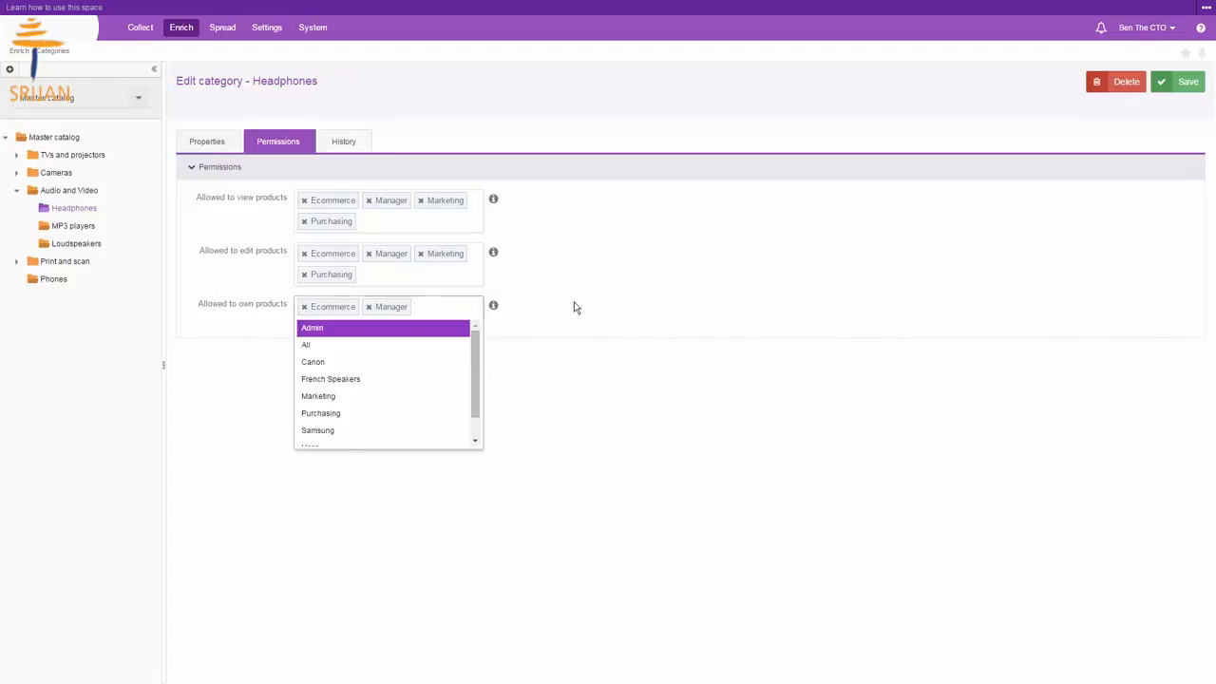
left_click(574, 307)
left_click(432, 311)
left_click(556, 311)
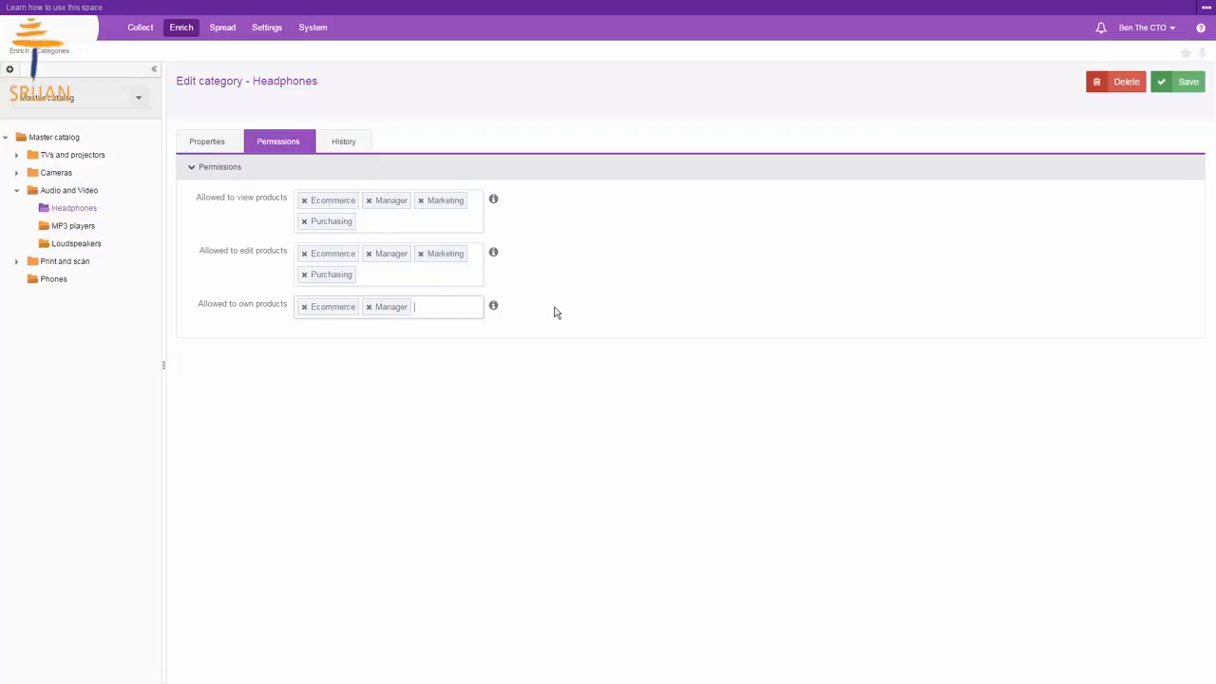
Step: Log out and sign back in as the French Speakers group member using the stored login
left_click(1149, 27)
left_click(1143, 70)
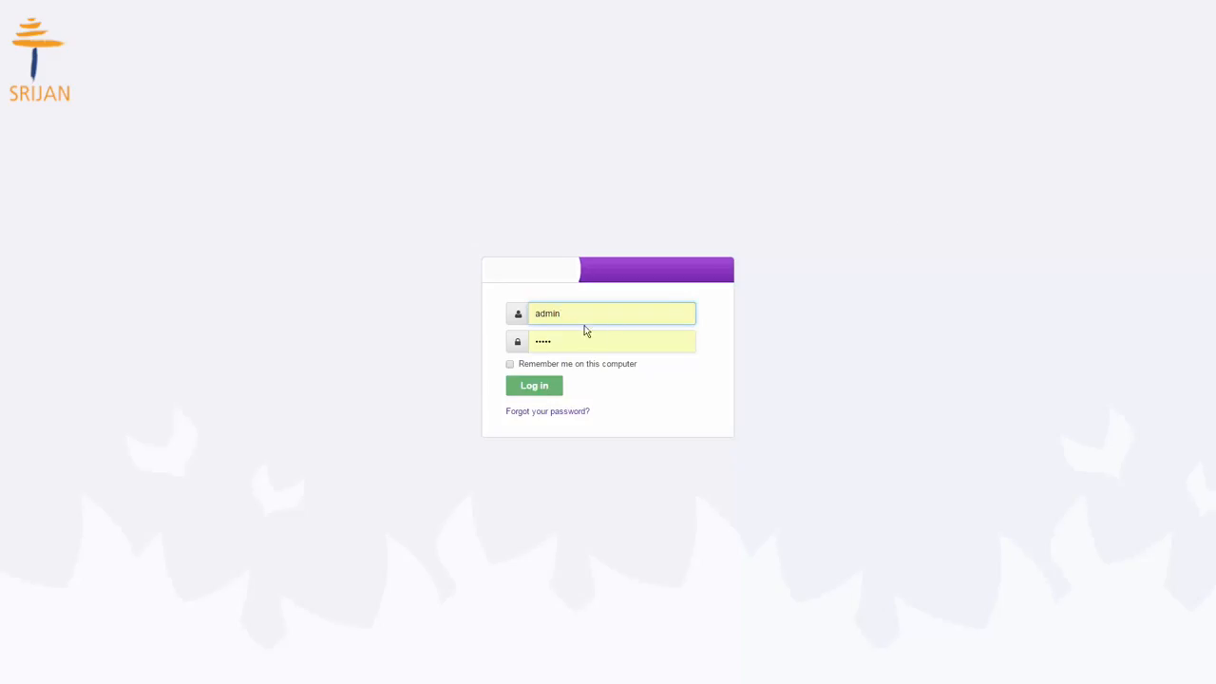
type("zoe")
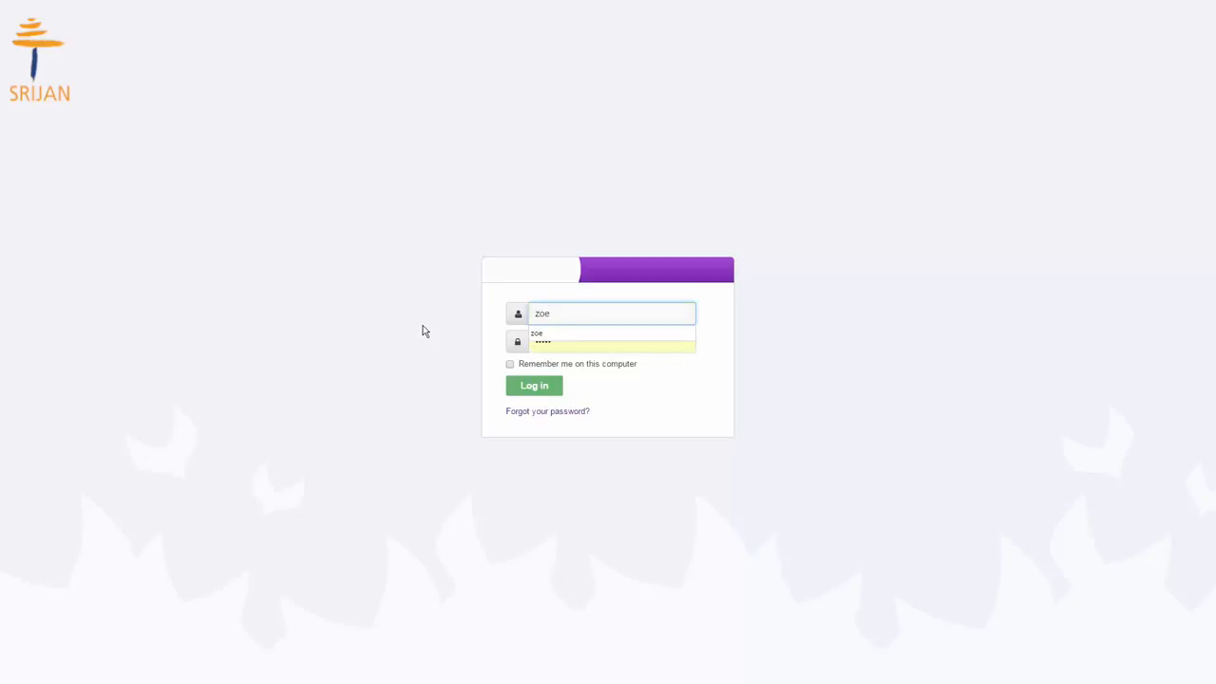
key("Down")
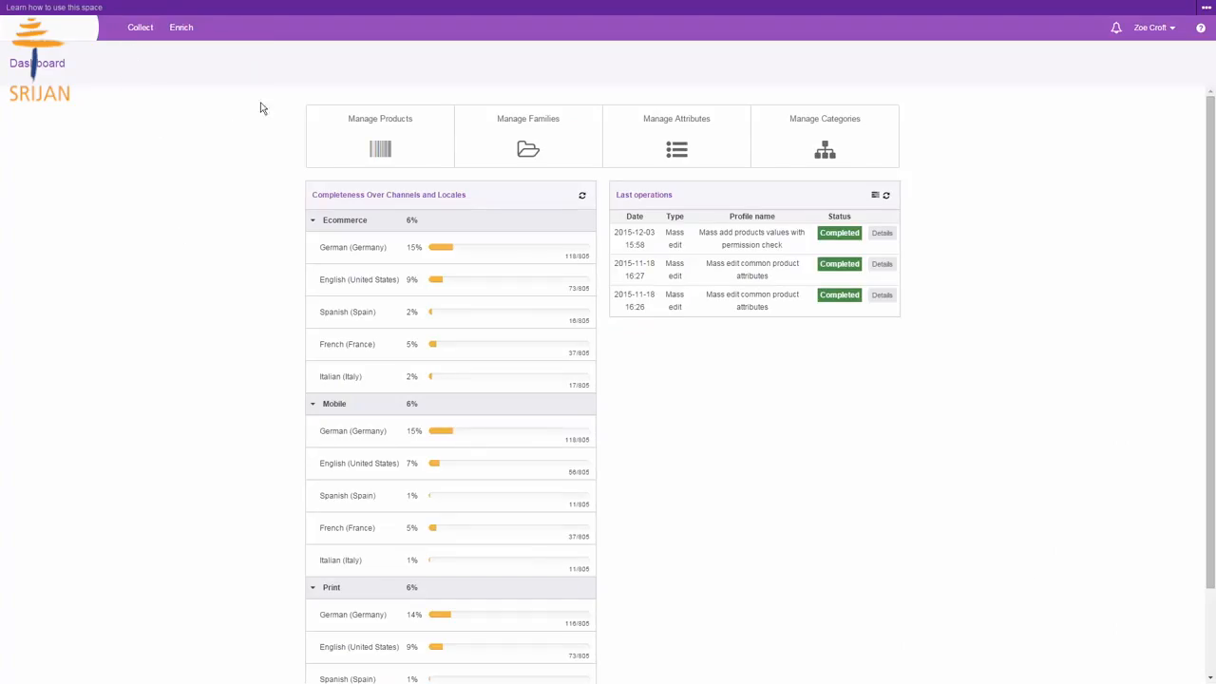
Step: Open the Canon PowerShot A400 product and browse its Marketing, Media and Ecommerce attribute groups
left_click(339, 144)
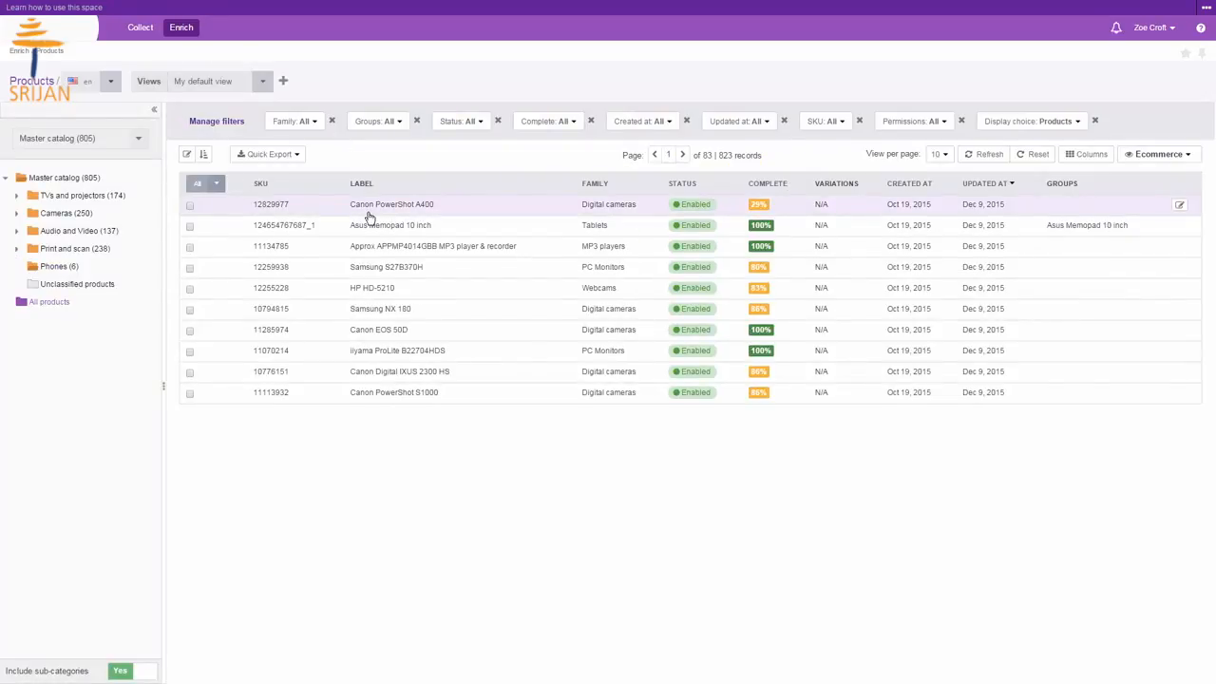
left_click(369, 210)
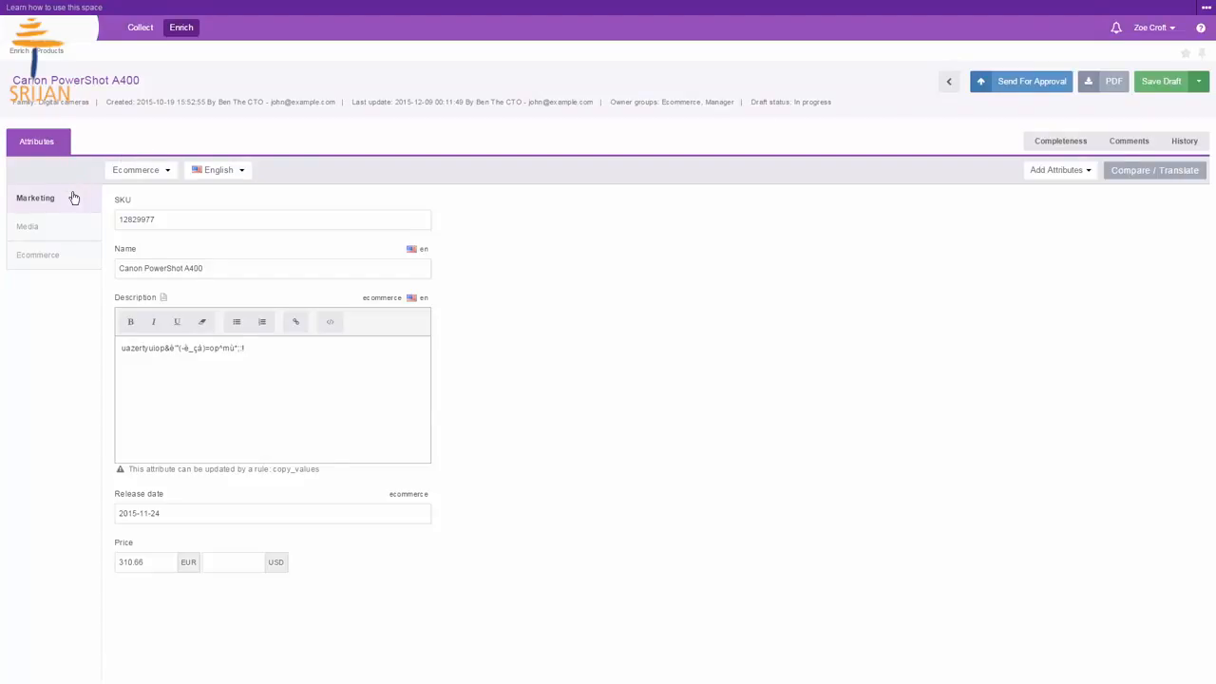
left_click(168, 223)
left_click(68, 237)
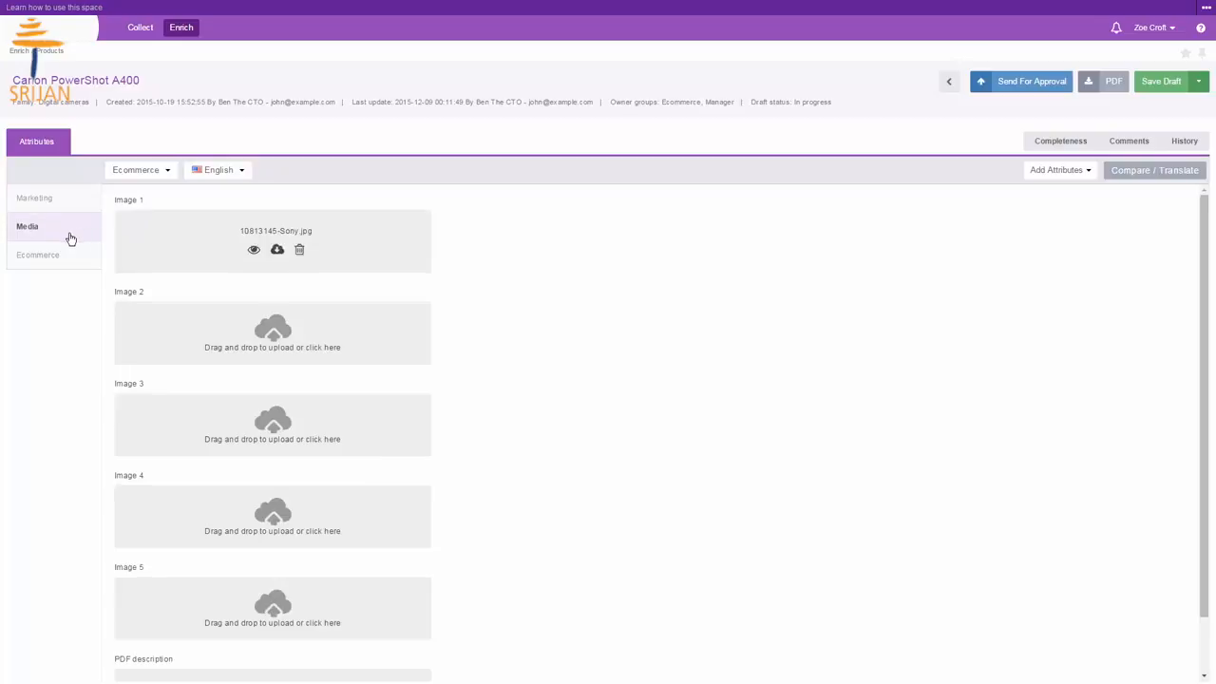
left_click(50, 272)
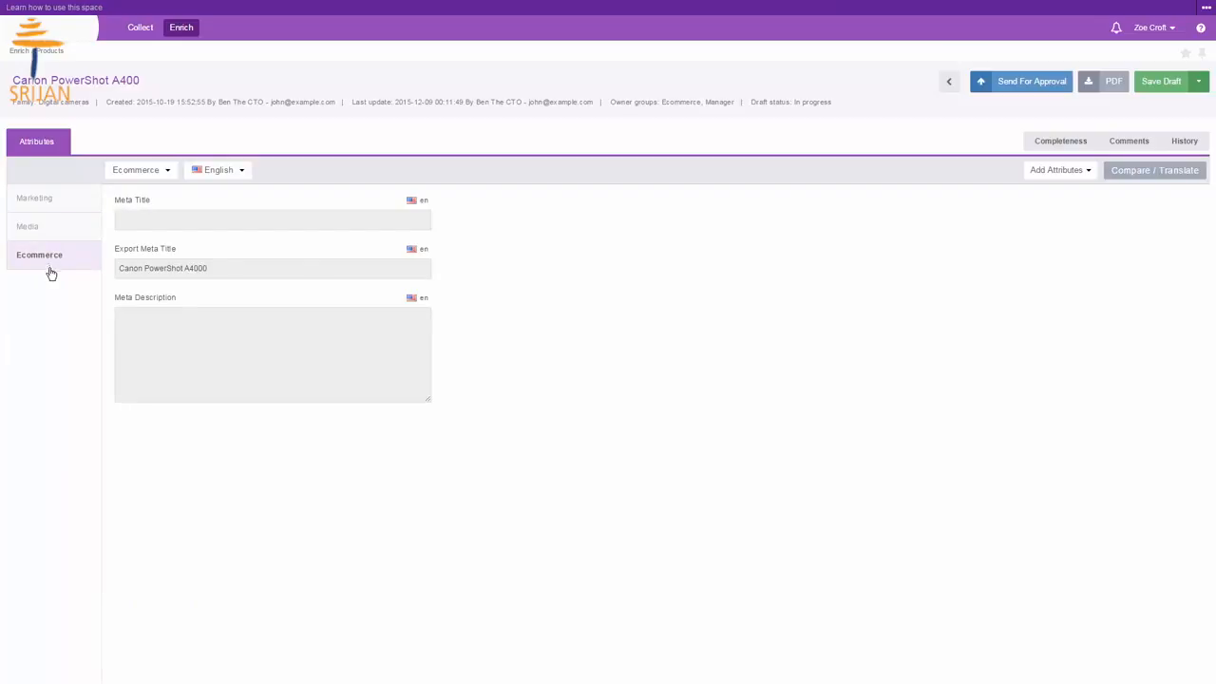
Step: Save the product draft and log out
left_click(1178, 84)
left_click(1149, 27)
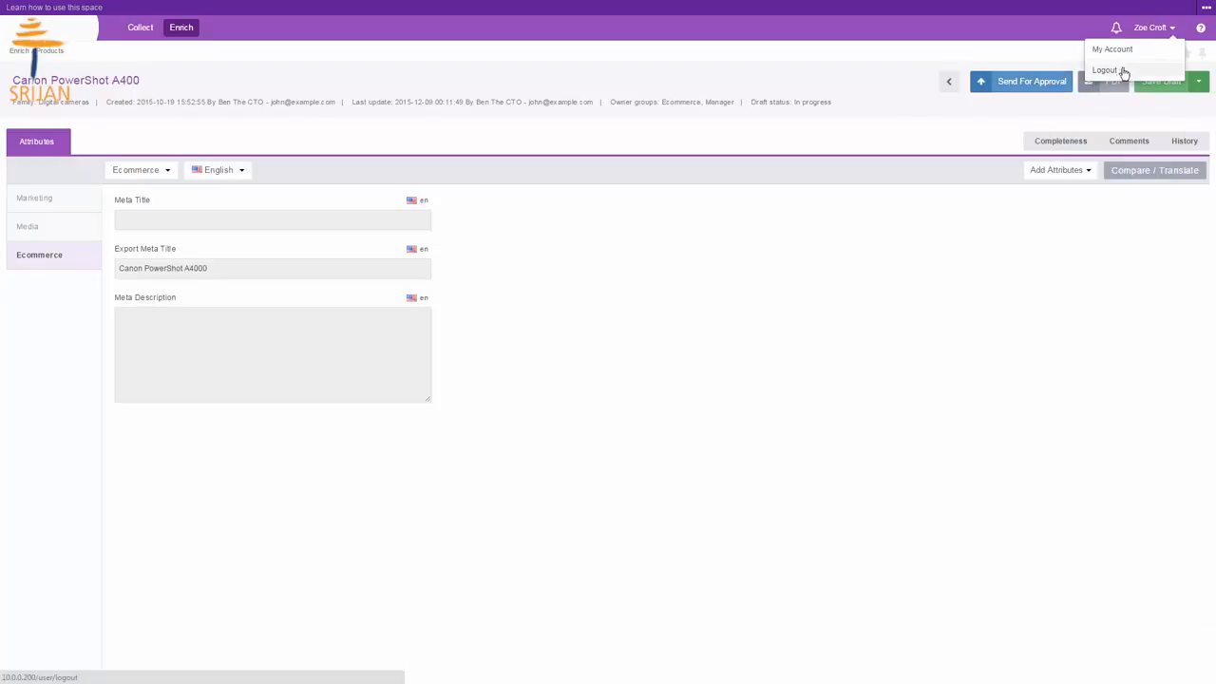
left_click(1119, 68)
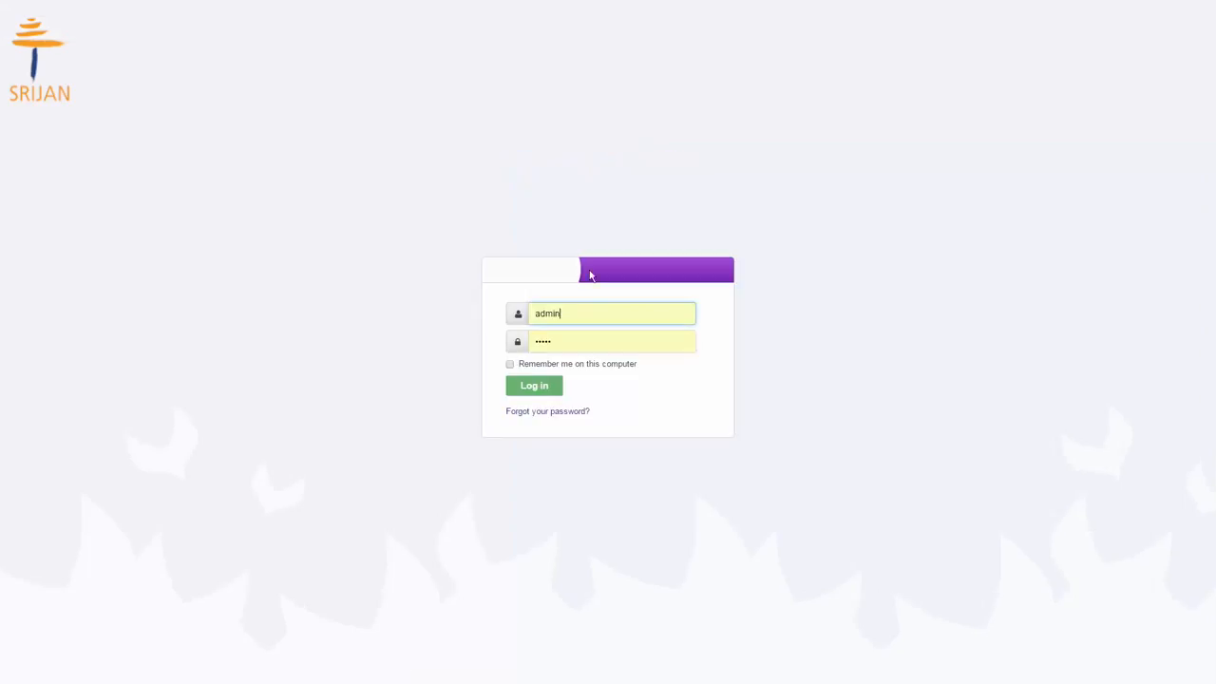
Step: Sign in as the samsung user
double_click(580, 310)
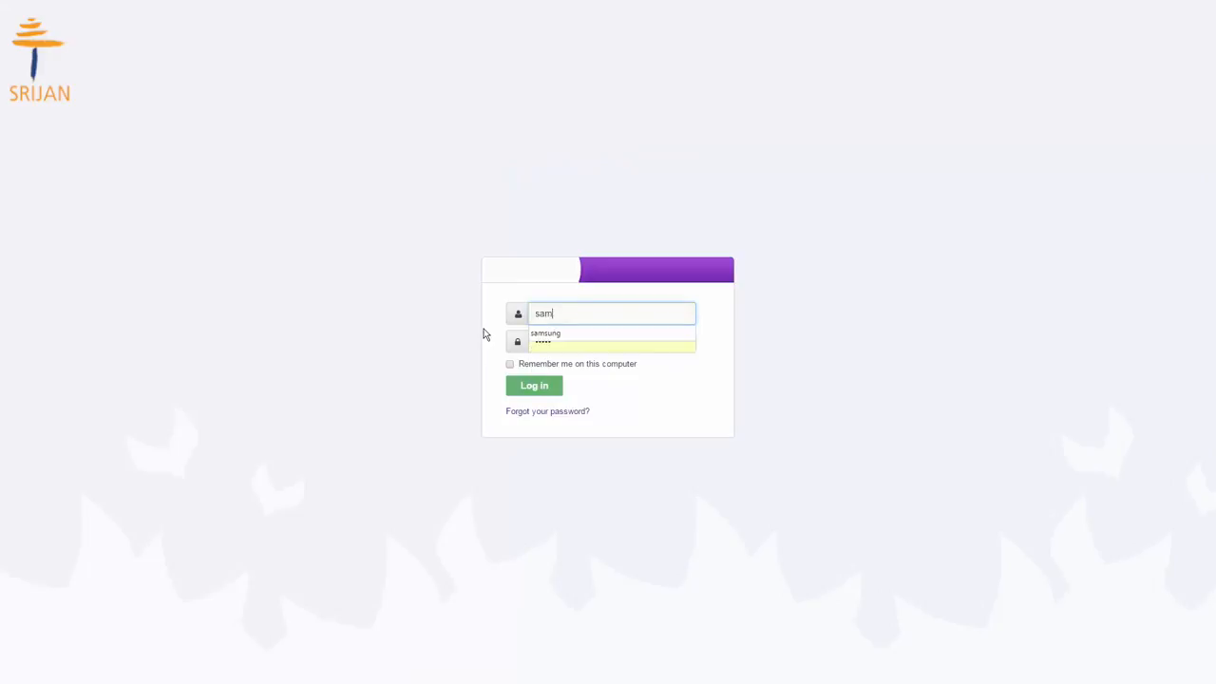
key("Return")
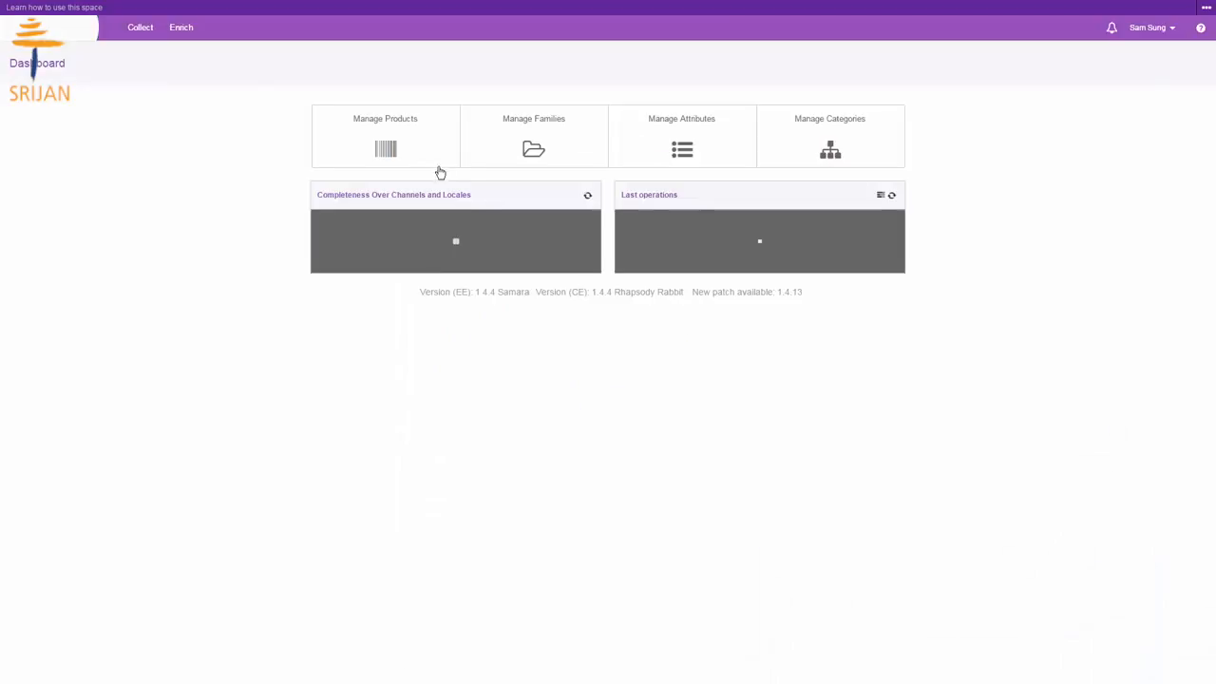
Step: Open the Samsung Galaxy Tab 3 7inch product and browse its Technical, Media and Ecommerce attribute groups
left_click(431, 157)
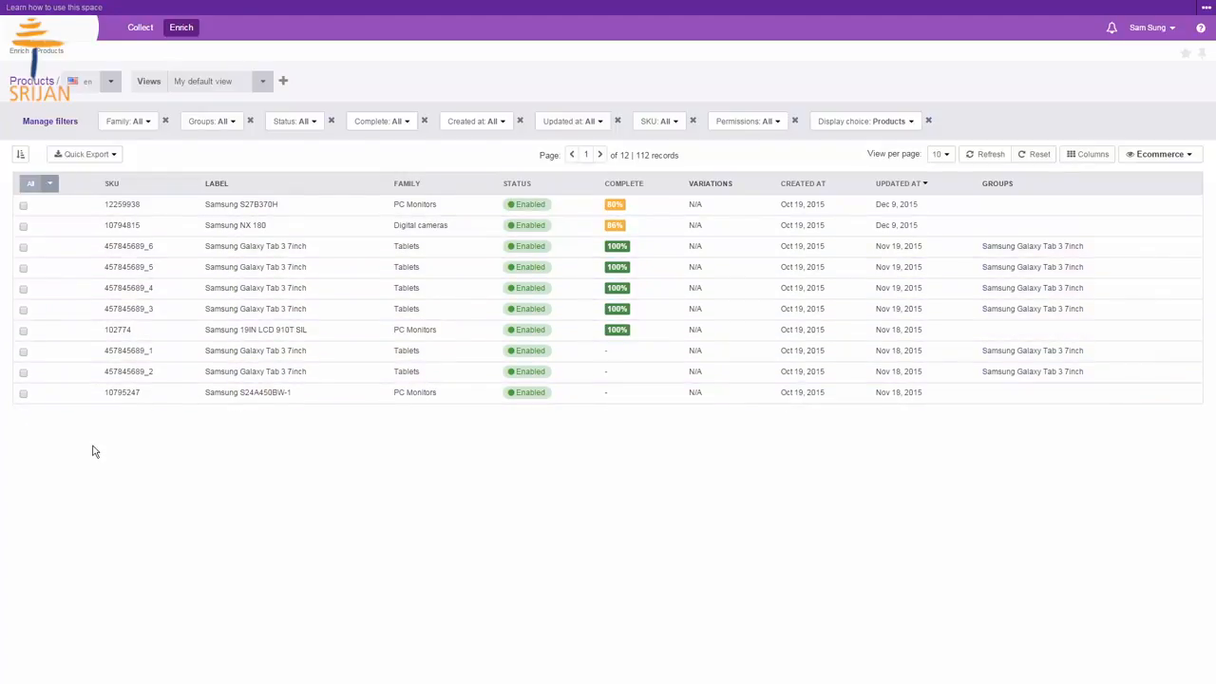
left_click(266, 248)
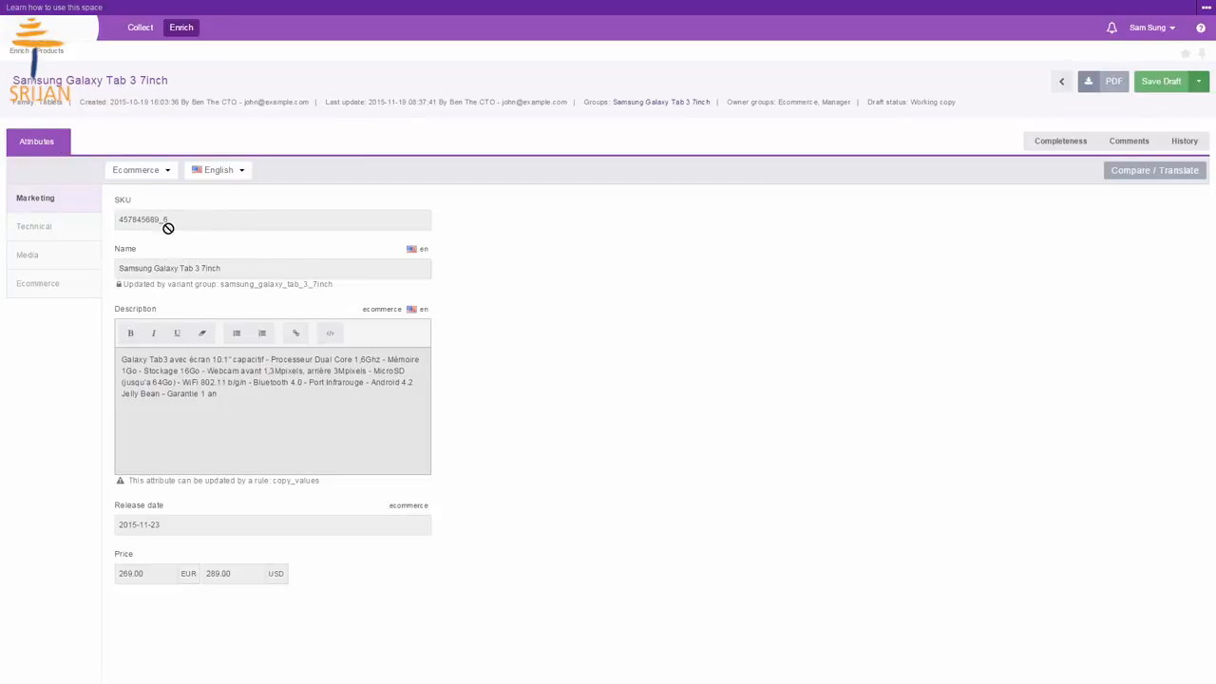
left_click(68, 240)
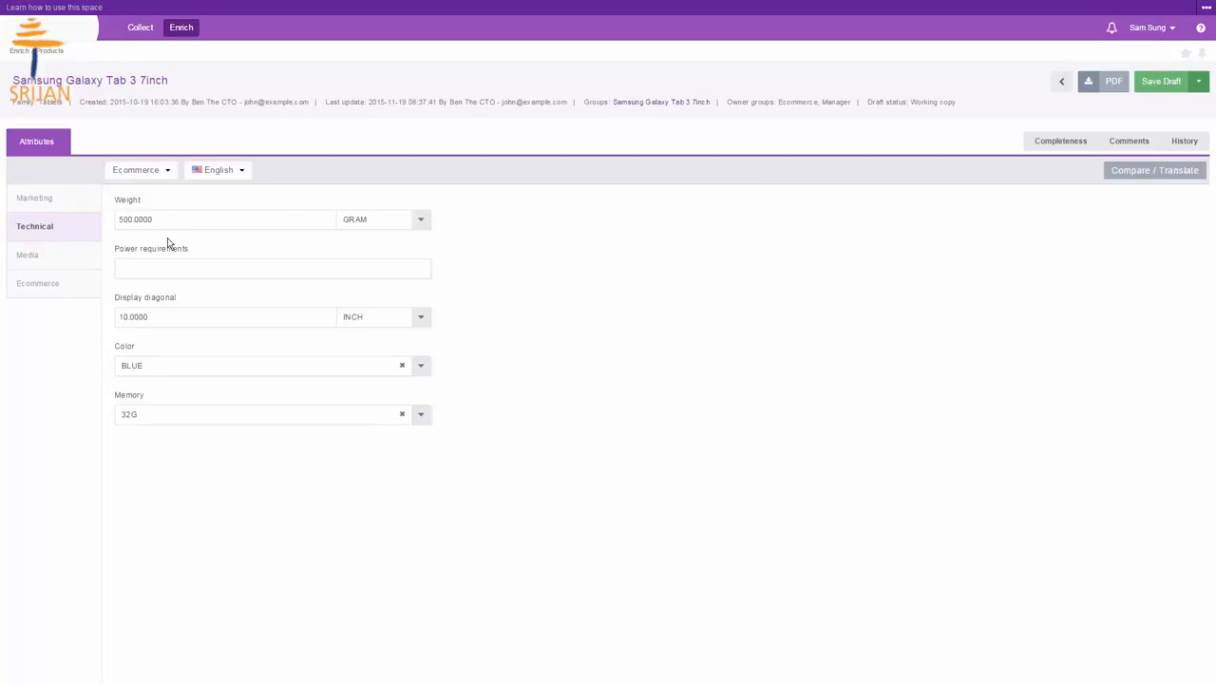
left_click(86, 262)
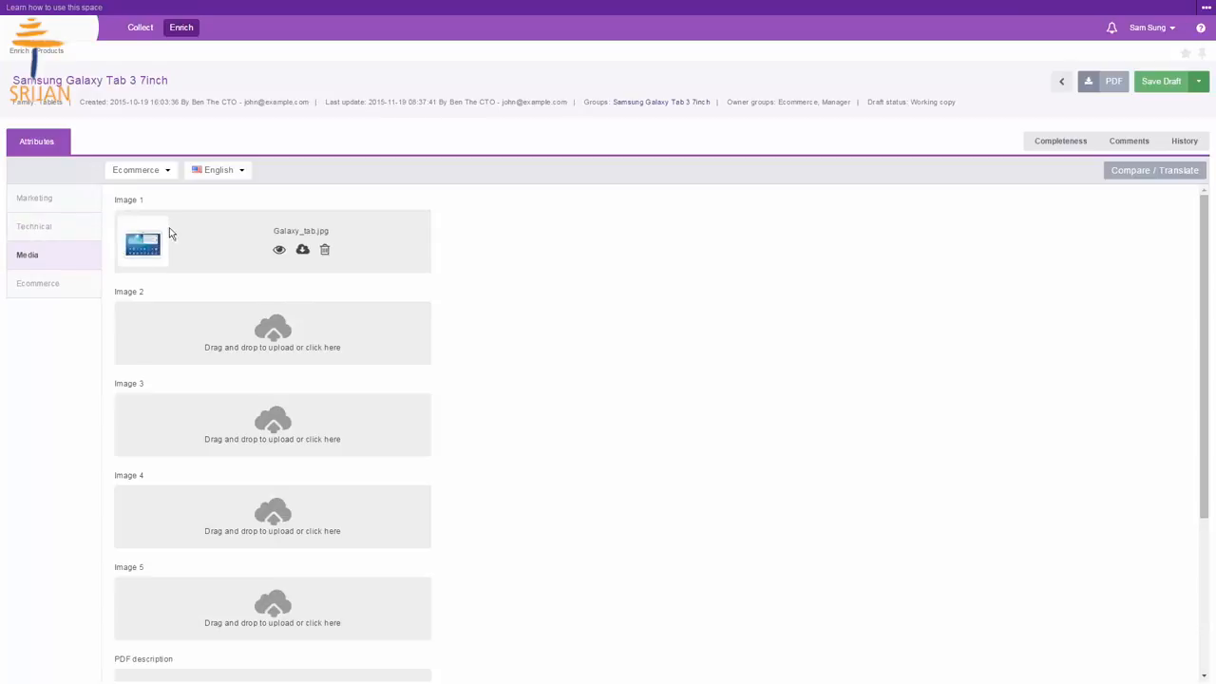
left_click(75, 297)
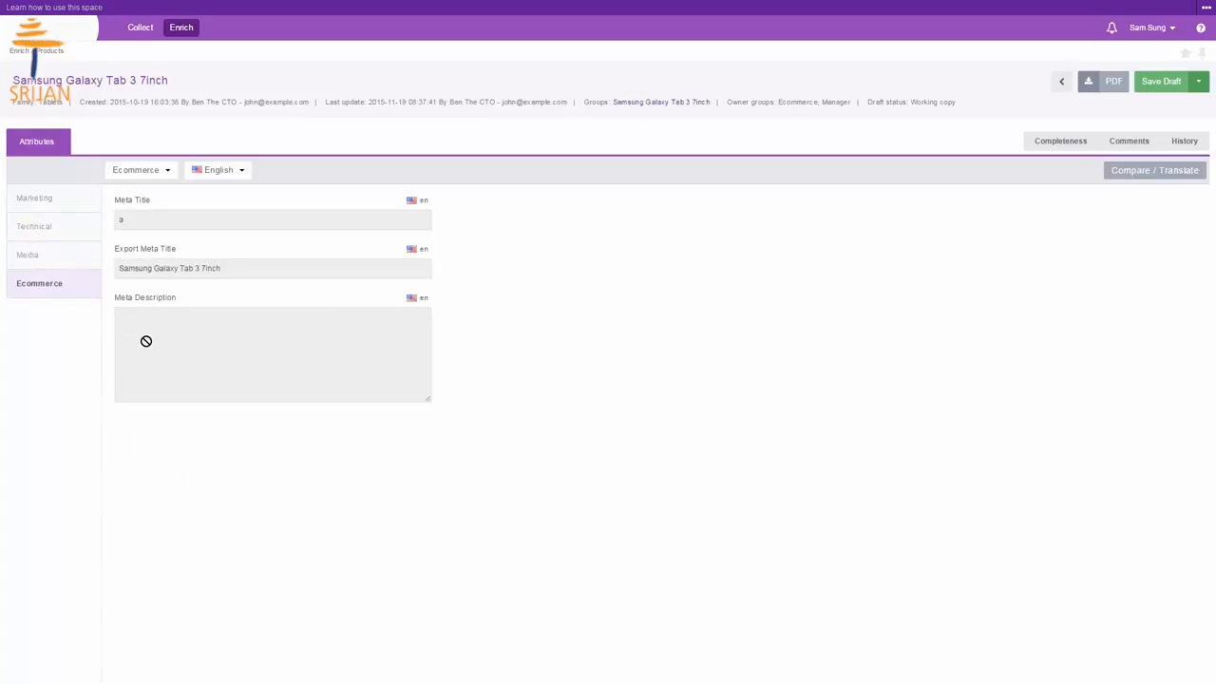